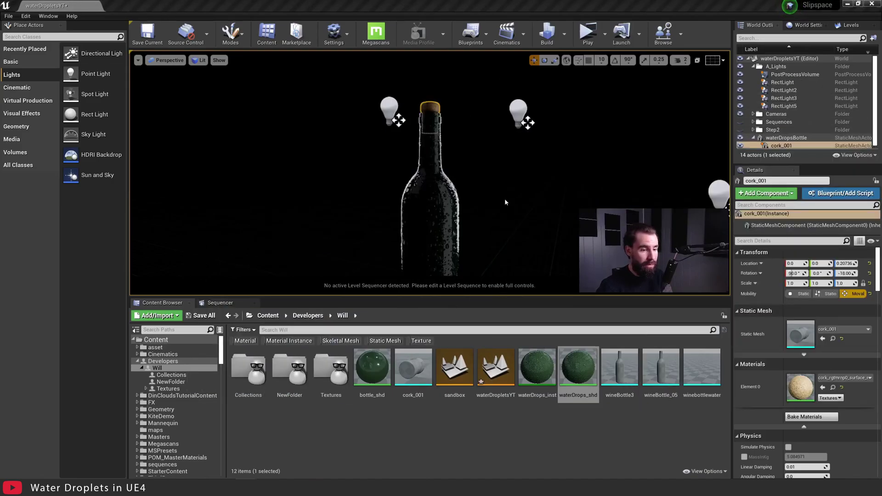
Step: Switch to Houdini and examine the droplet geometry on the wine bottle's neck and shoulder from several angles
click(505, 202)
drag(881, 131, 647, 89)
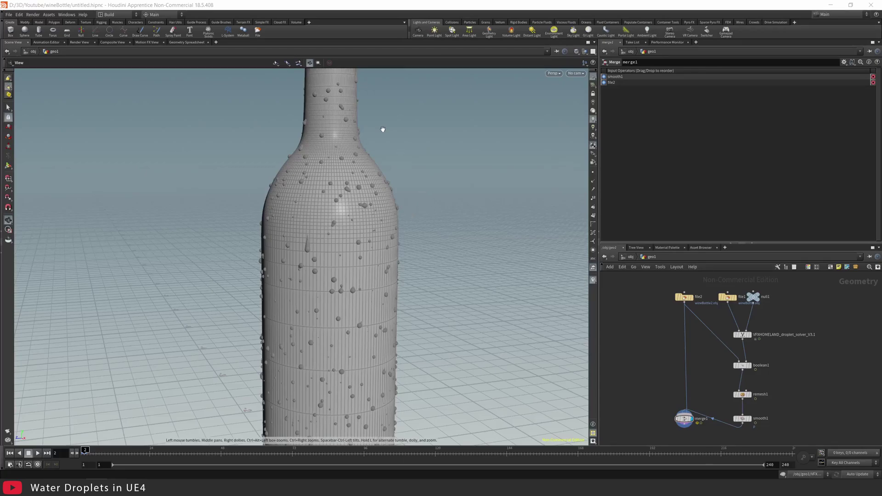
middle_drag(383, 129, 390, 244)
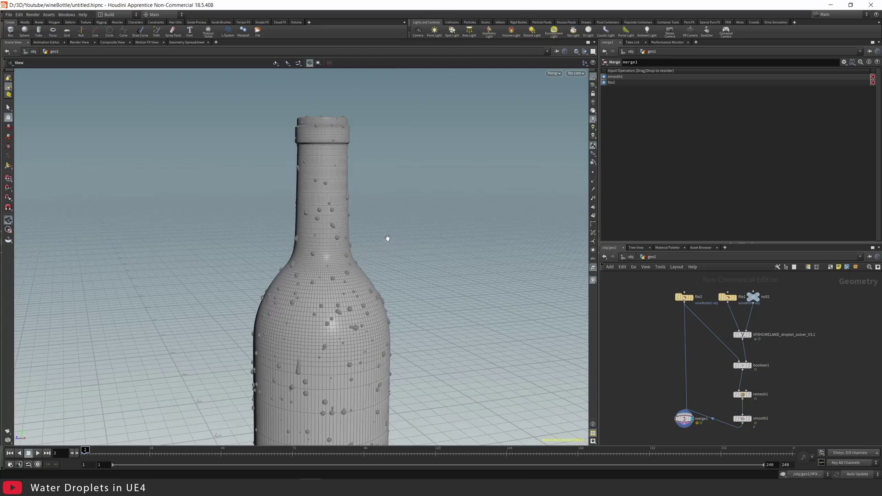
drag(374, 298, 277, 289)
middle_drag(392, 315, 337, 255)
right_drag(337, 256, 293, 195)
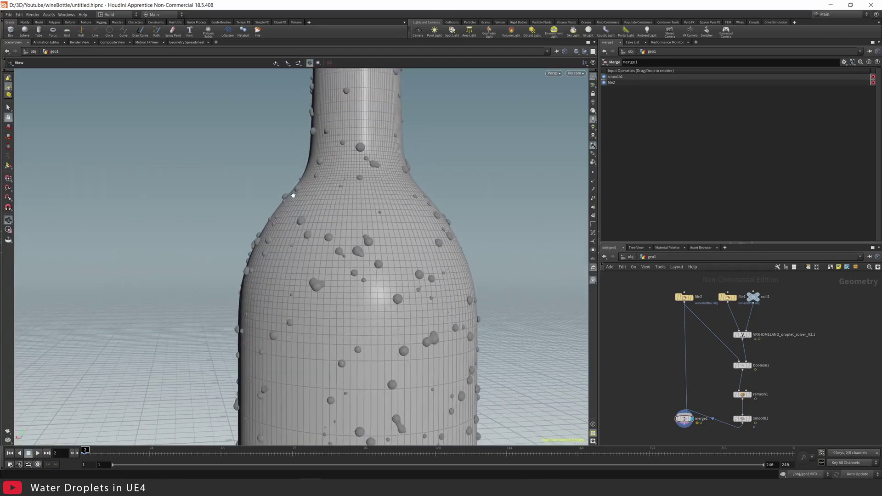
drag(293, 195, 486, 262)
middle_drag(486, 262, 455, 312)
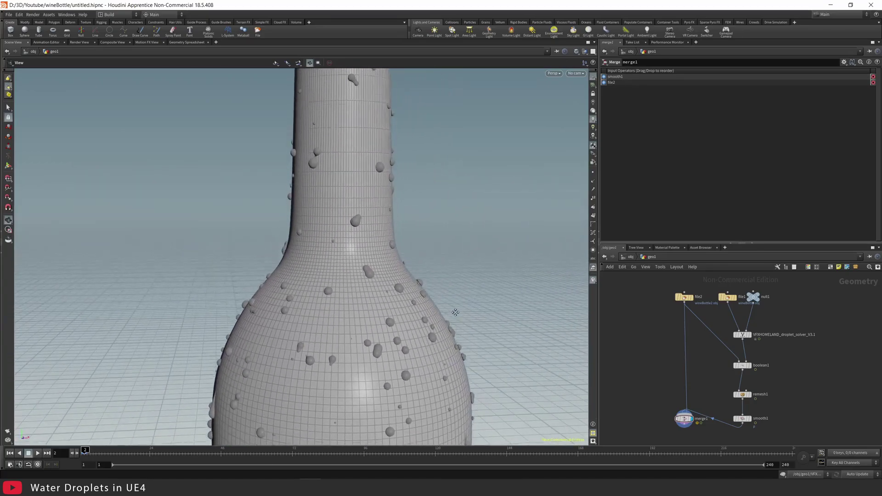
right_drag(455, 312, 305, 283)
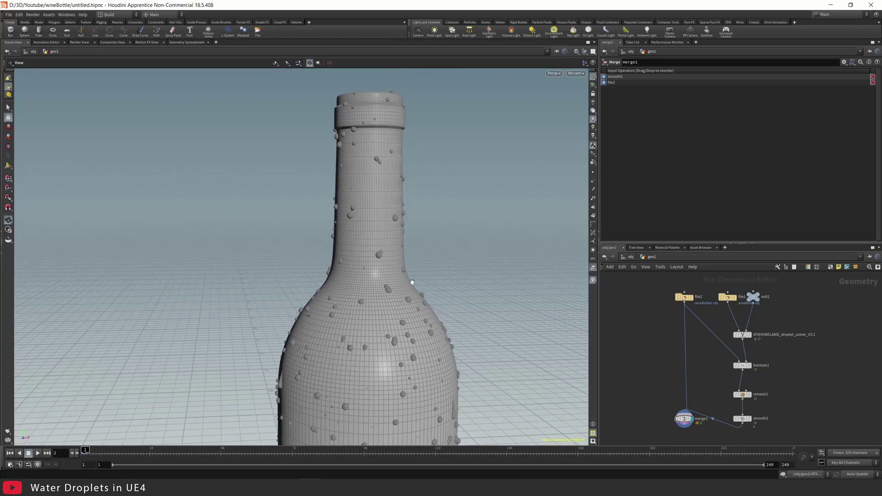
right_drag(412, 282, 312, 334)
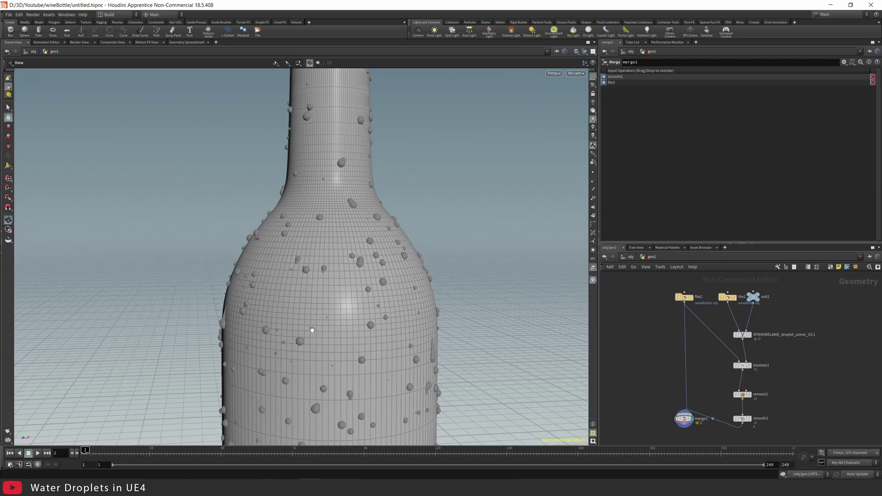
drag(412, 262, 303, 271)
middle_drag(360, 268, 282, 274)
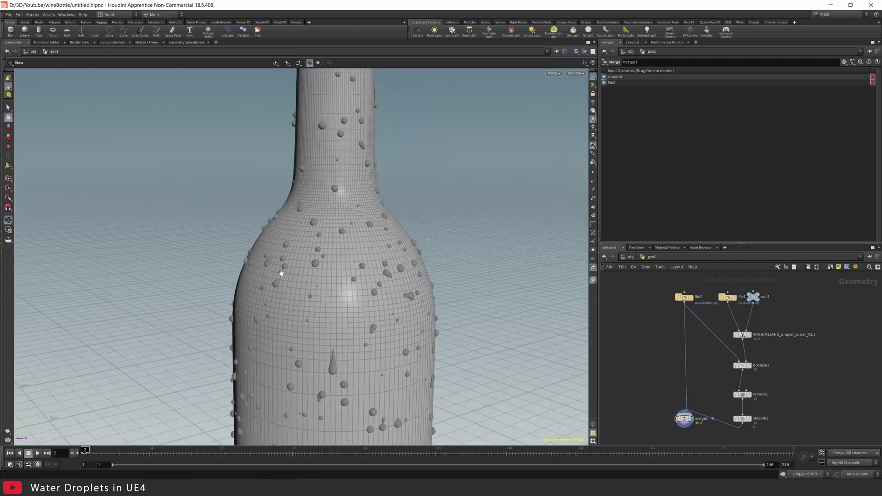
drag(377, 271, 396, 265)
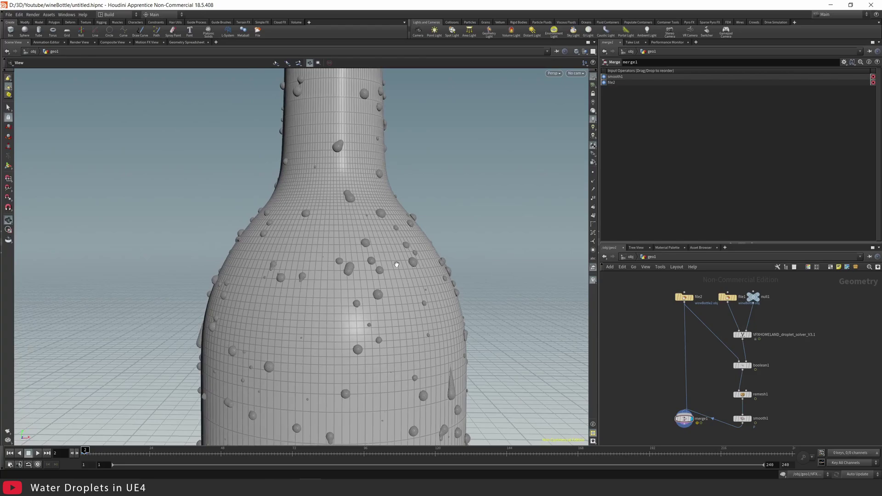
drag(383, 192, 358, 213)
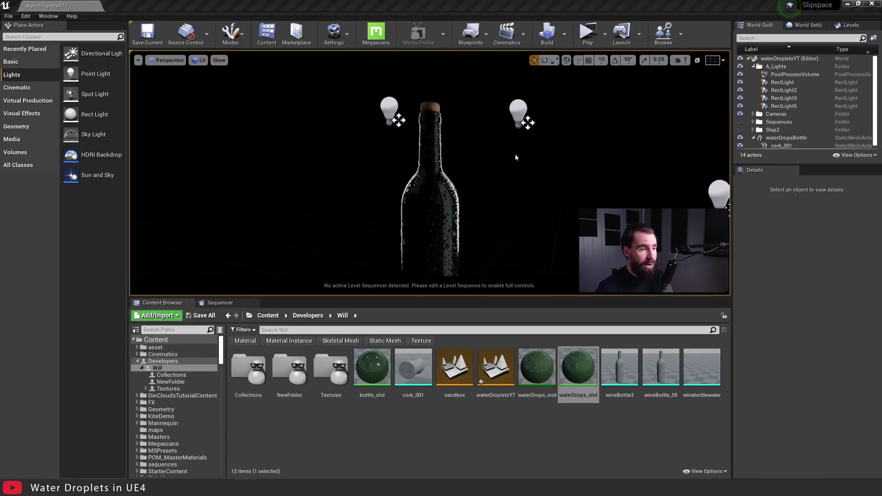
Step: Switch back to Unreal Editor, select RectLight, RectLight2, RectLight3 and RectLight5, and examine their placement around the bottle
mouse_move(516, 158)
right_down()
mouse_move(561, 158)
mouse_move(523, 157)
right_up()
key(s)
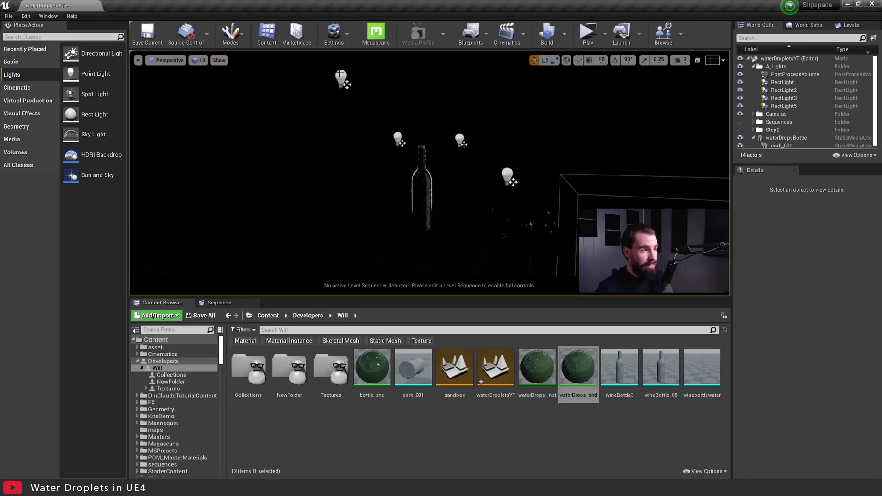
click(340, 77)
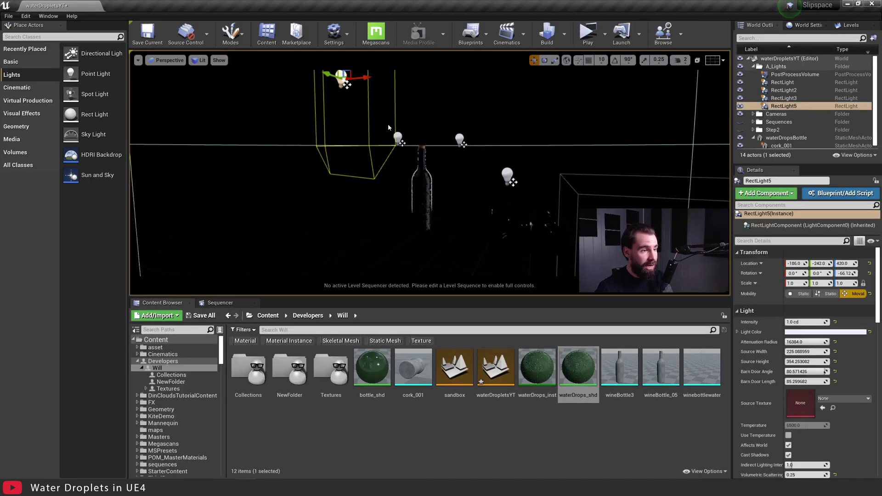
shift+click(782, 82)
right_drag(385, 254, 385, 232)
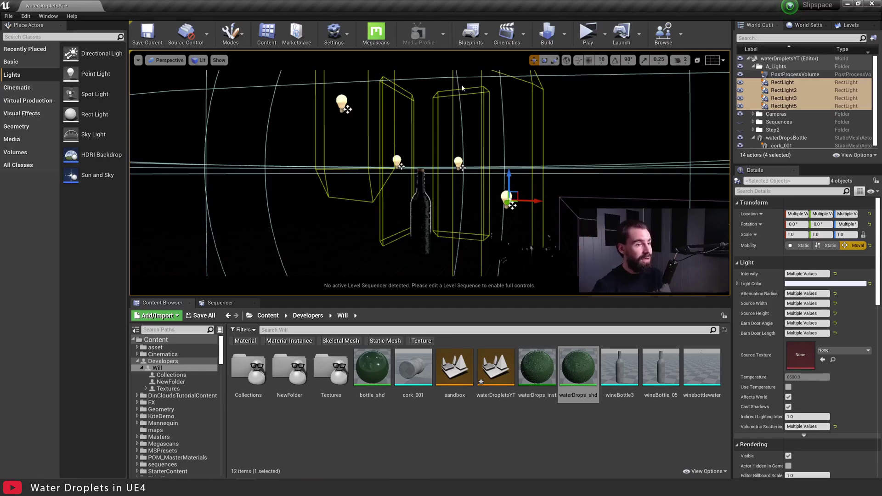
right_drag(482, 137, 492, 193)
key(w)
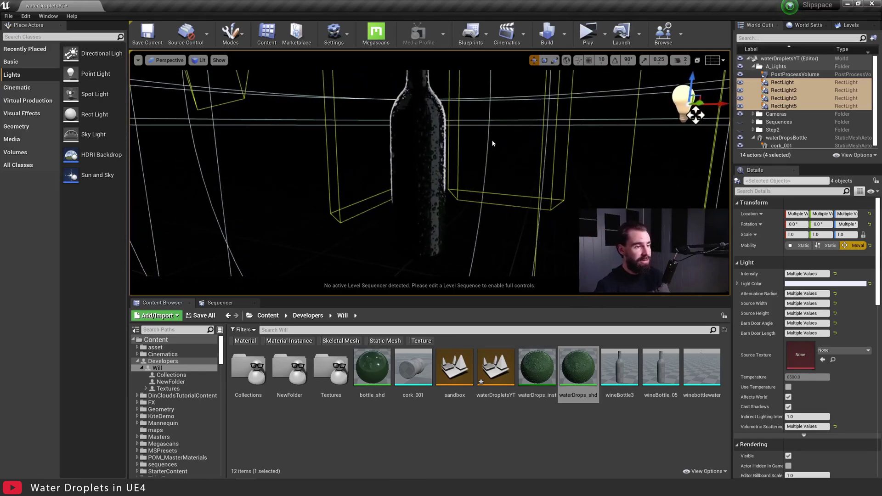
right_drag(501, 122, 514, 125)
key(e)
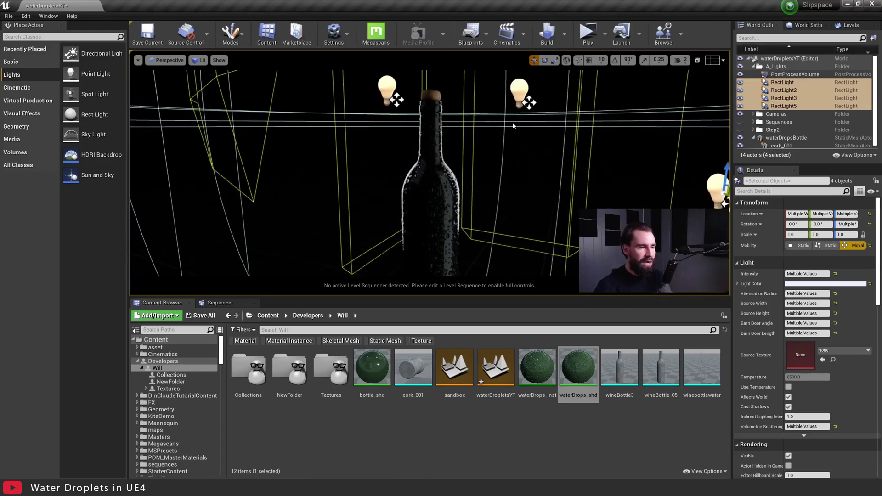
click(472, 174)
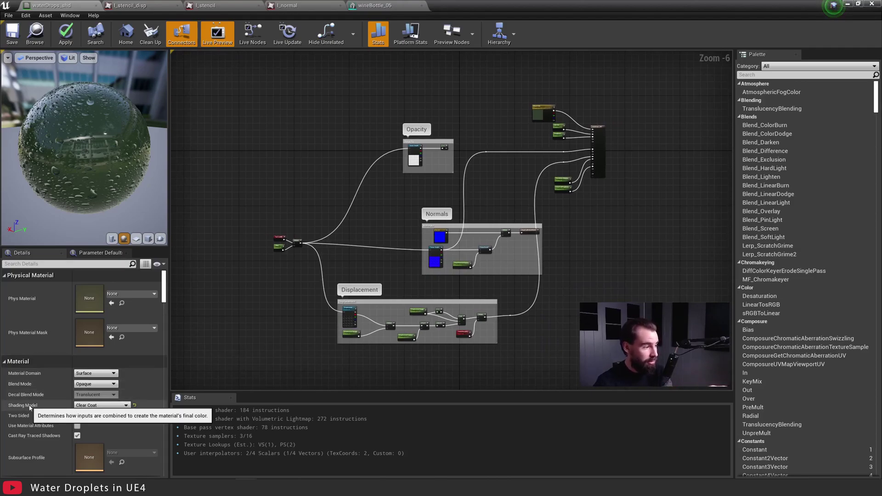
Step: Review the Shading Model options of the waterDrops_shd material, keep Clear Coat, and inspect the main material node's inputs
click(102, 406)
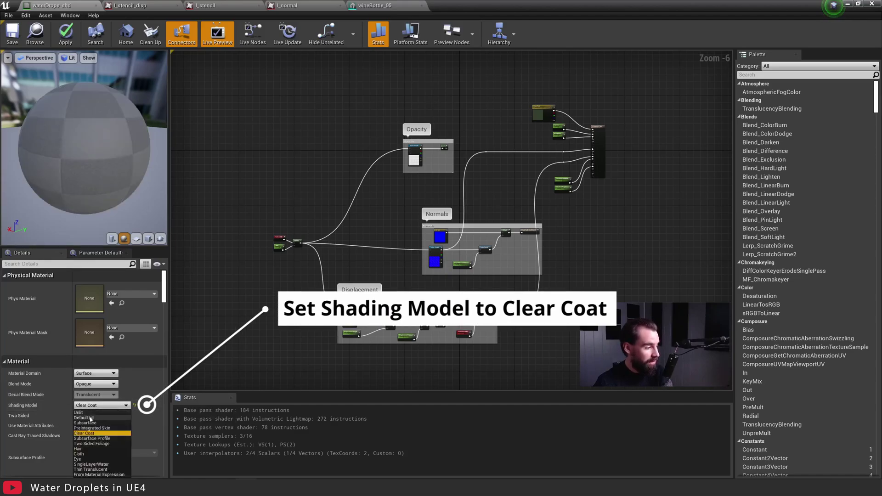
click(271, 368)
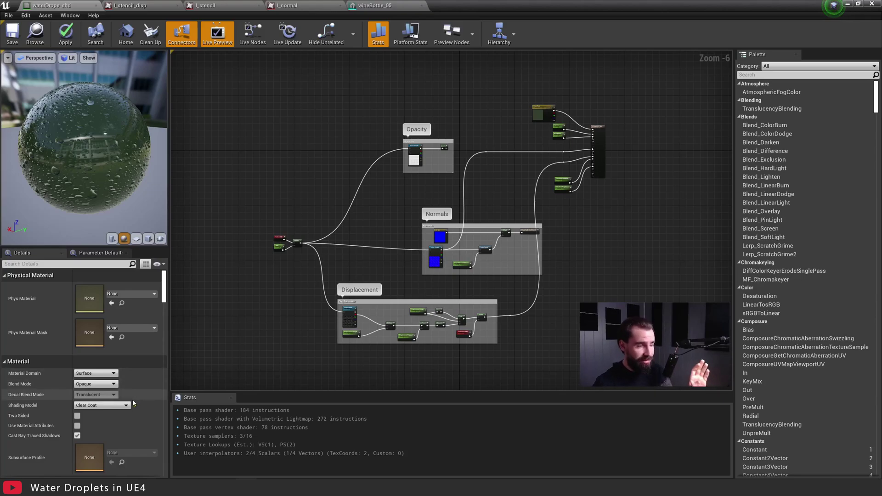
right_drag(621, 187, 617, 210)
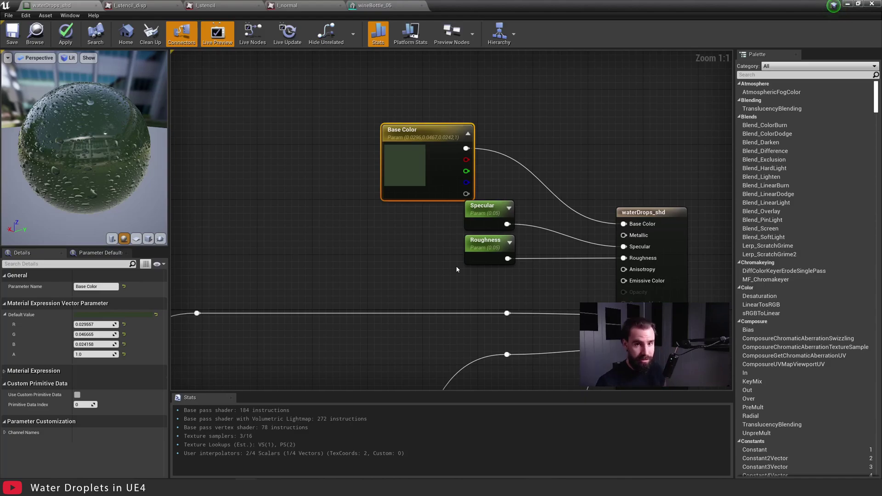
Step: Move the Displacement Height parameter node further from the 1-x node, above Displacement Contrast in the Displacement group
scroll(456, 269, down, 4)
right_drag(402, 281, 525, 67)
right_drag(341, 352, 486, 339)
scroll(352, 353, up, 1)
scroll(525, 327, up, 1)
scroll(510, 348, up, 1)
scroll(524, 357, down, 1)
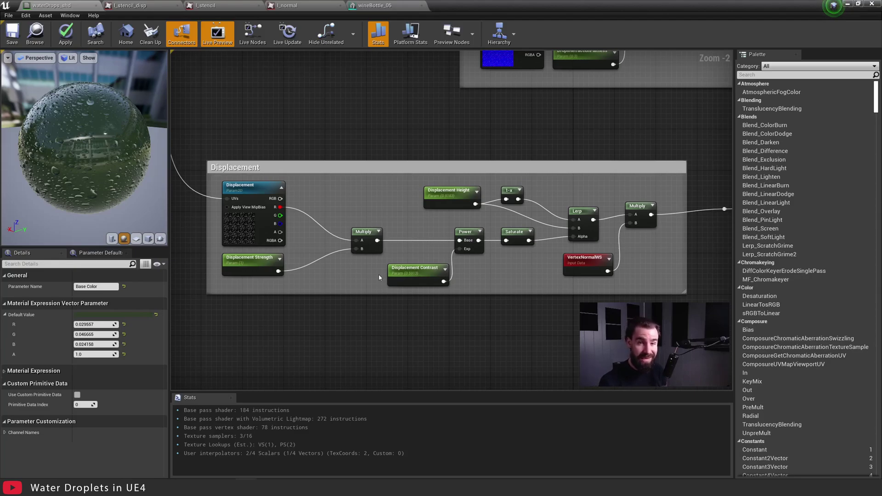
click(460, 190)
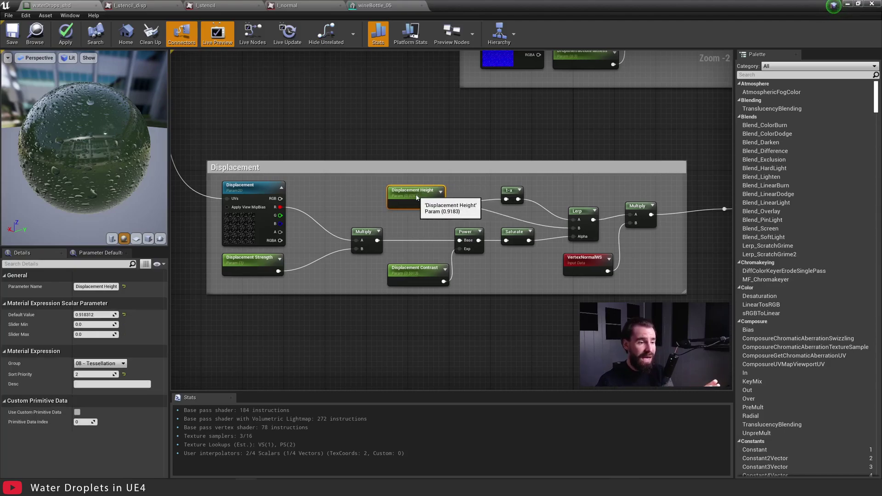
drag(460, 191, 424, 190)
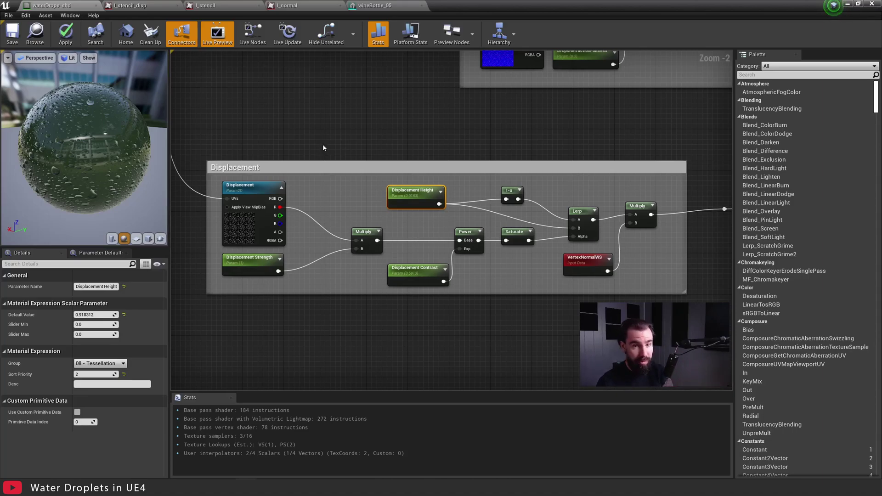
Step: Select the TexCoord, Tiling and Multiply nodes that control the texture tiling
scroll(320, 143, down, 4)
right_drag(320, 142, 689, 376)
scroll(535, 254, up, 5)
right_drag(401, 153, 424, 167)
drag(305, 158, 570, 310)
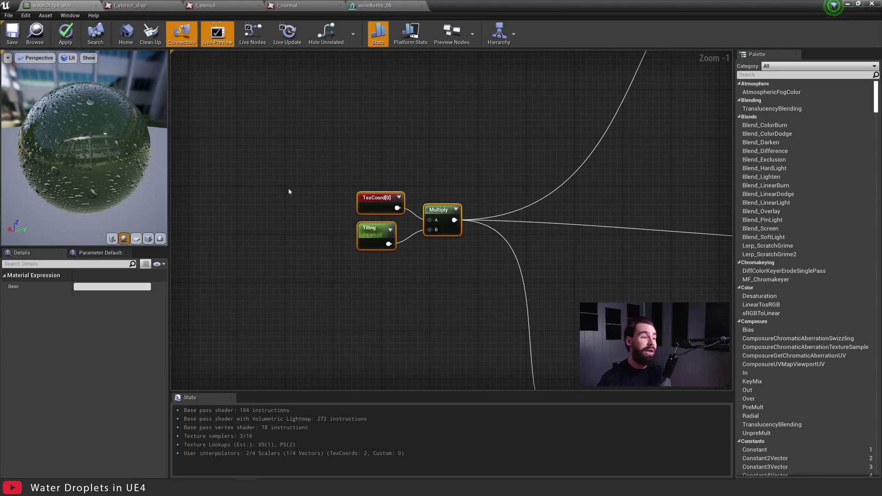
Step: Inspect the Normals group and select its Texture Sample node to view the texture settings
right_drag(577, 312, 610, 370)
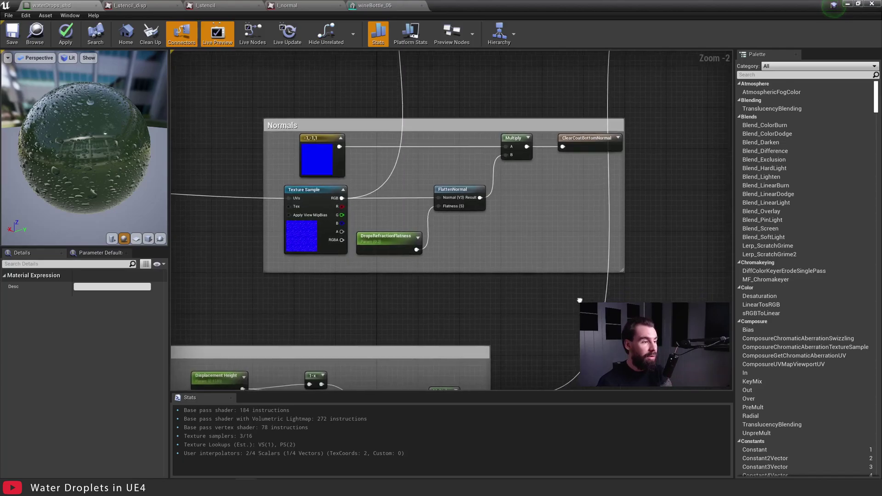
scroll(579, 300, up, 2)
right_drag(617, 284, 633, 287)
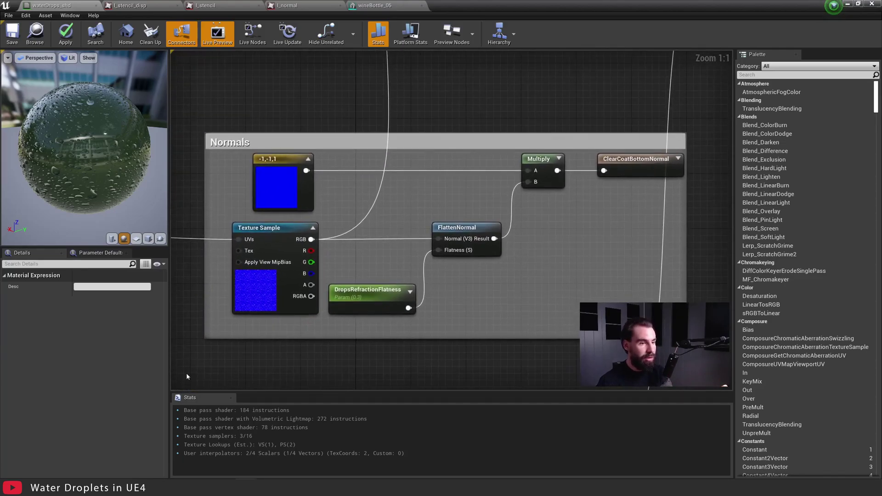
click(256, 291)
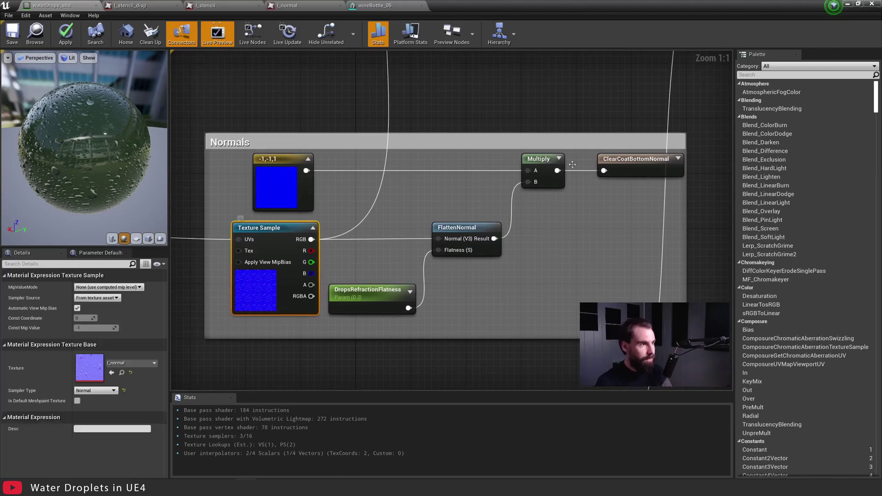
Step: Examine the l_normal, l_stencil and l_stencil_disp droplet textures in turn, looking more closely at the displacement texture
click(286, 6)
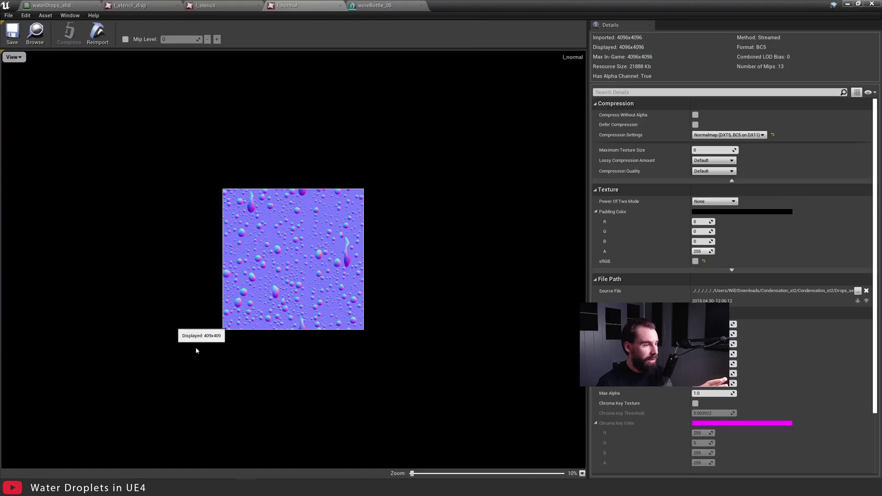
click(206, 6)
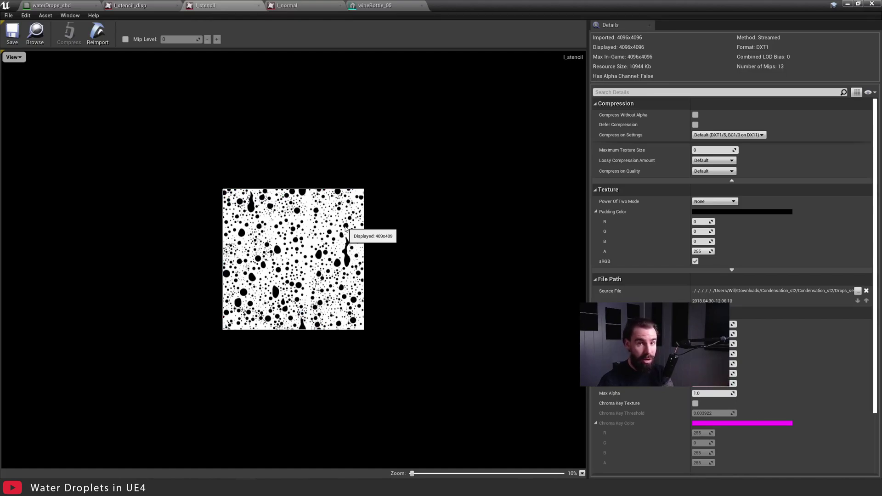
click(137, 5)
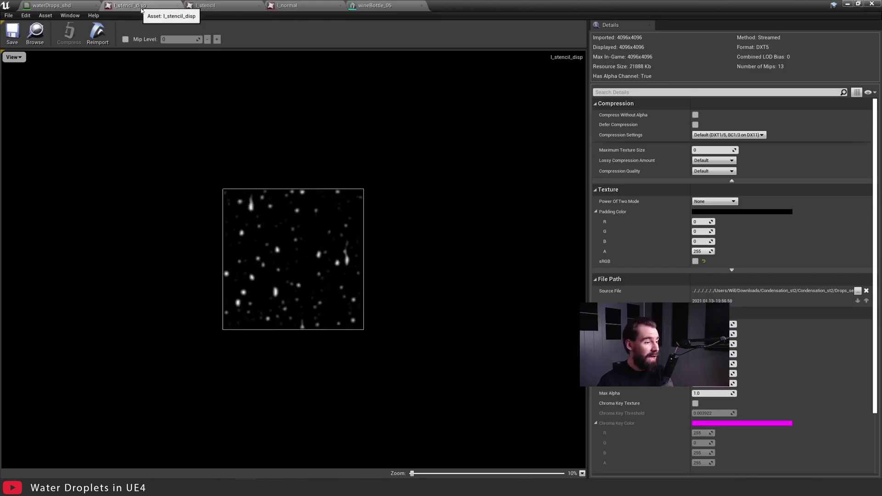
scroll(285, 275, up, 1)
scroll(221, 252, down, 1)
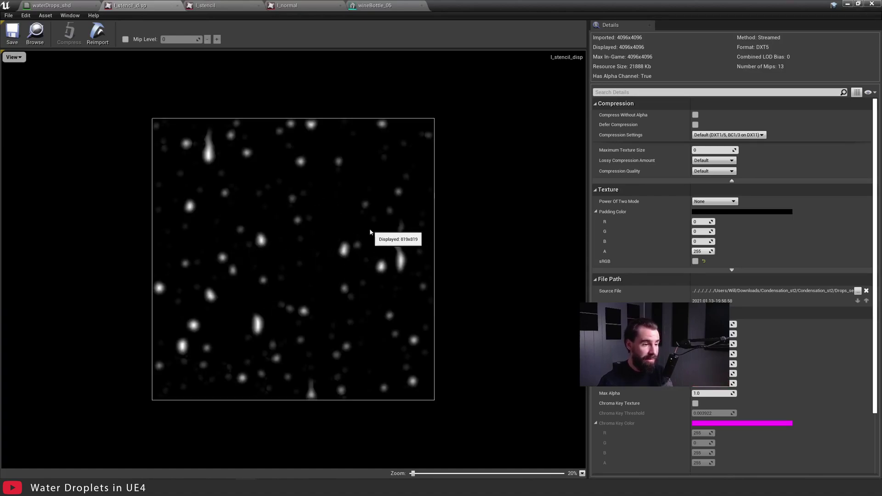
scroll(362, 236, up, 1)
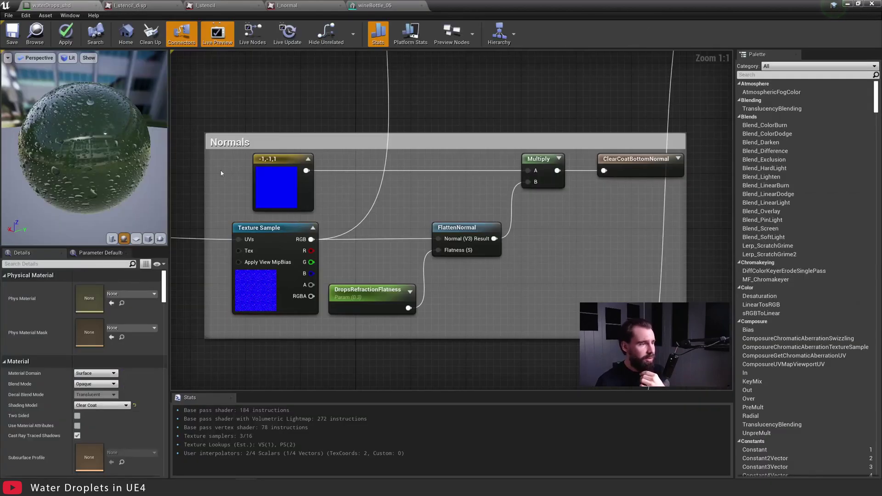
Step: Return to the waterDrops_shd graph and inspect the Texture Sample and the -1,-1,1 constant in the Normals group
click(259, 295)
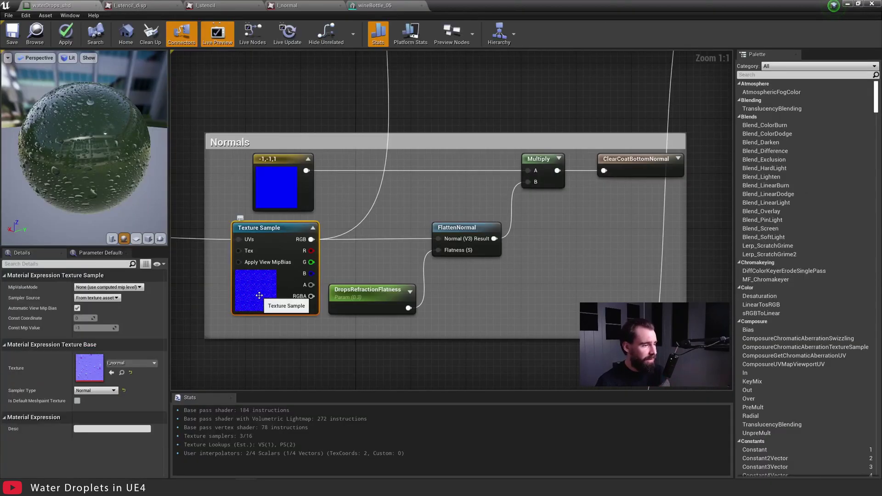
scroll(259, 295, down, 3)
right_drag(434, 288, 634, 253)
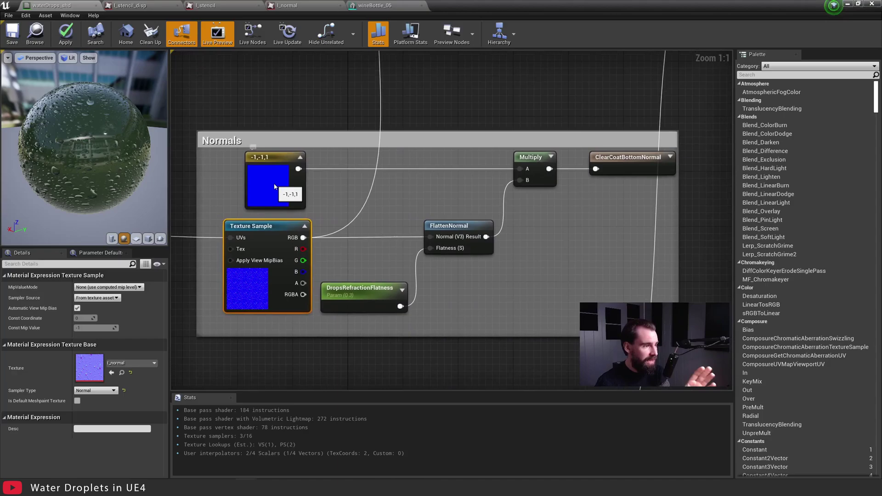
click(280, 186)
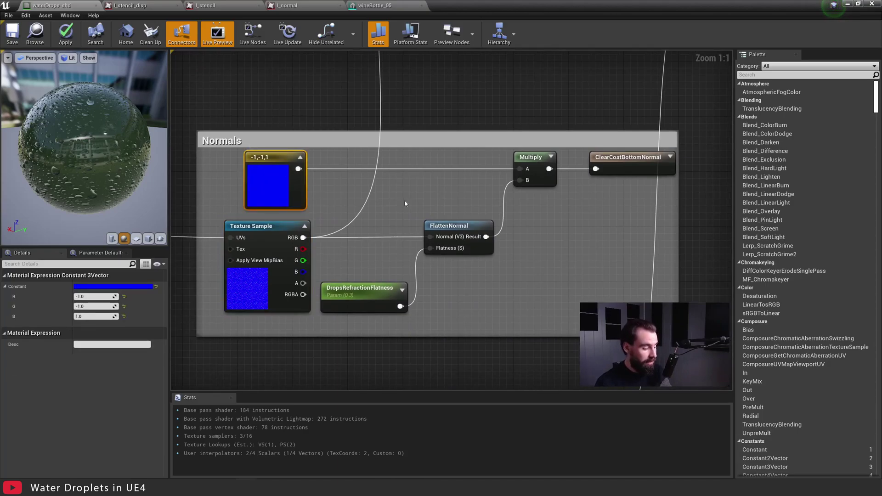
Step: Add a Constant3Vector node to the Normals group and place it between the -1,-1,1 constant and the Multiply node
key(3)
click(402, 182)
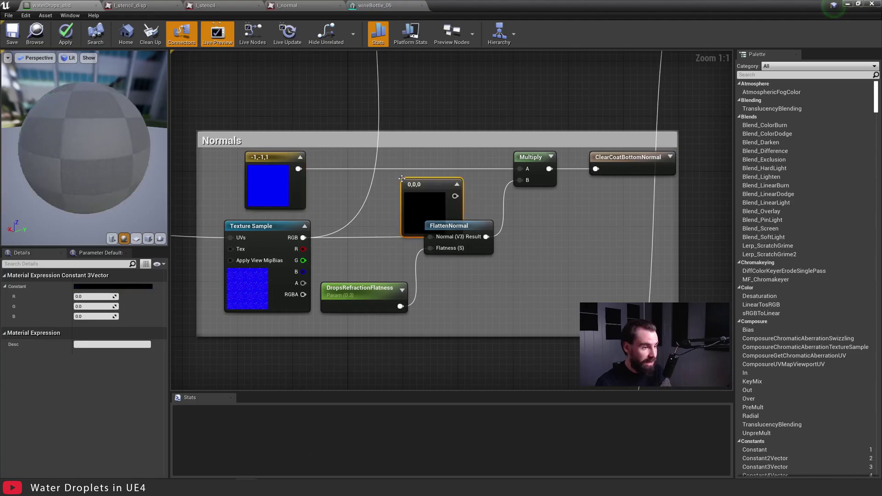
drag(428, 186, 423, 158)
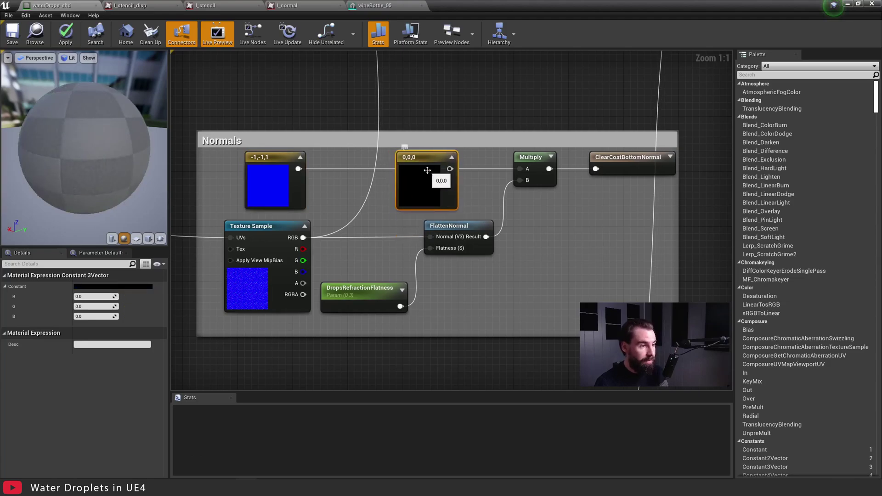
Step: Delete the extra 0,0,0 constant from the Normals group and check the R, G and B values of the -1,-1,1 constant
key(Delete)
click(262, 185)
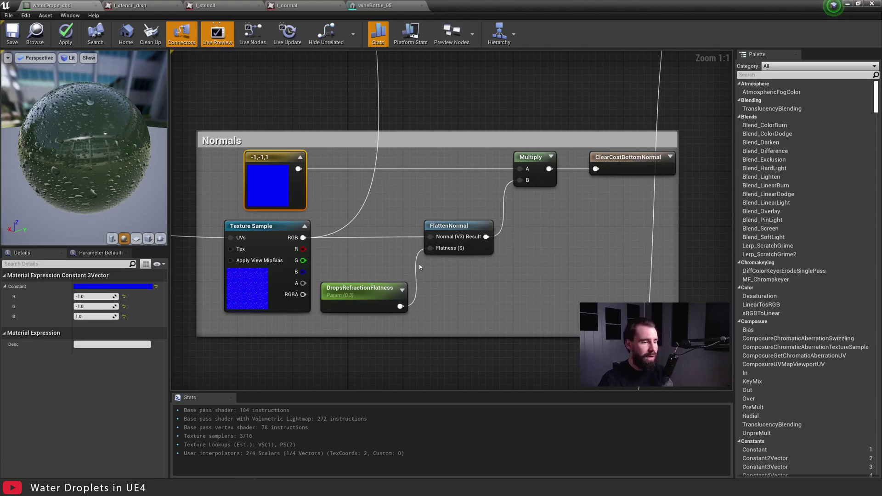
click(516, 285)
Step: Examine the Normals chain from FlattenNormal and DropsRefractionFlatness through the Multiply node to the ClearCoatBottomNormal output
click(444, 226)
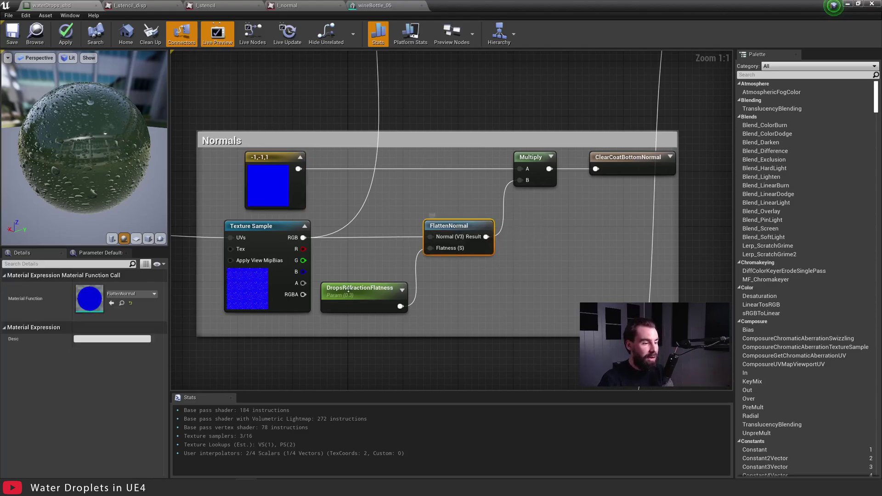
click(352, 301)
click(470, 224)
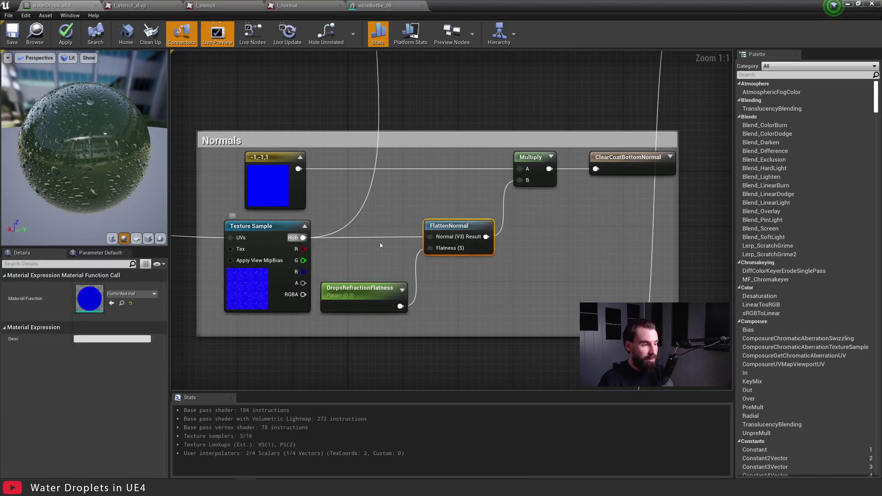
mouse_move(428, 238)
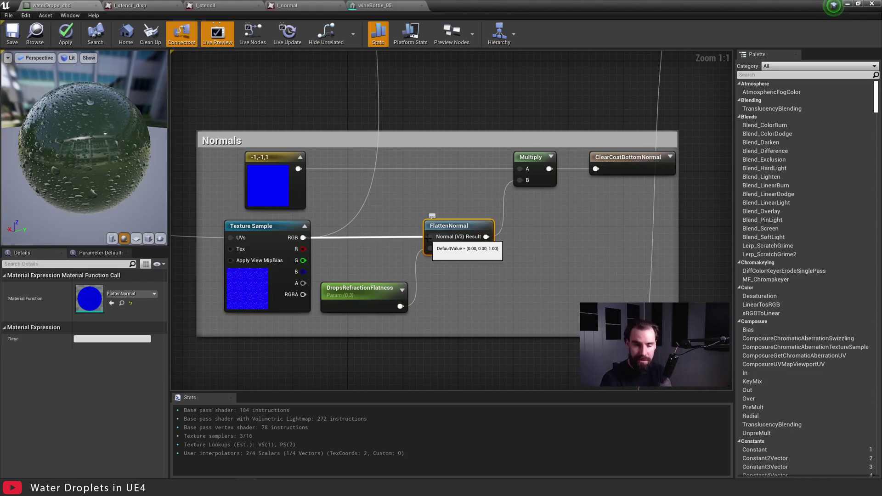
click(286, 156)
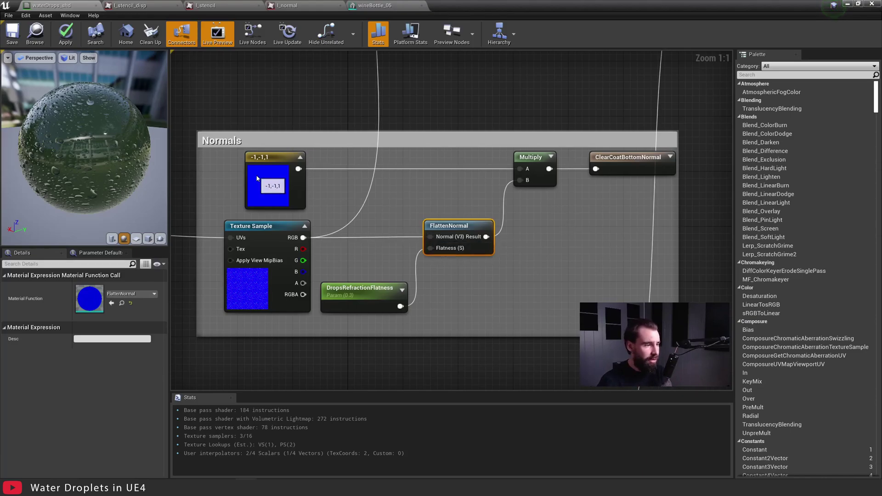
click(469, 223)
click(523, 155)
right_drag(583, 207, 407, 252)
click(464, 204)
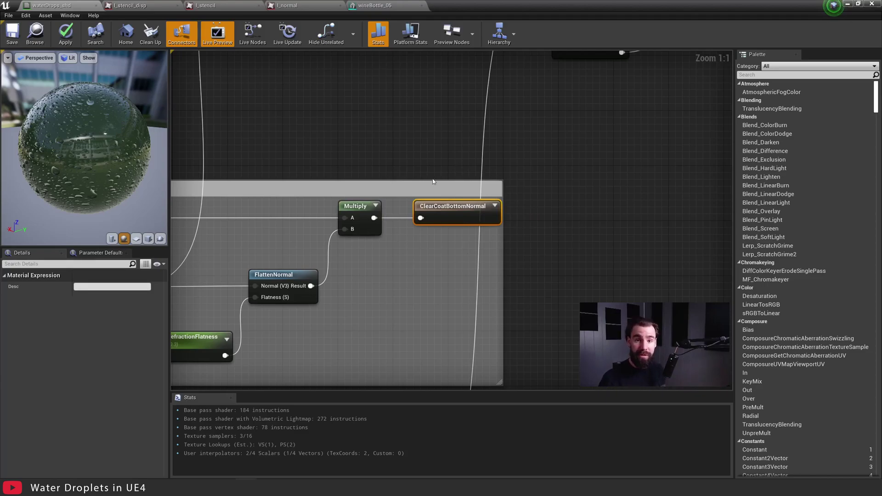
Step: Try adding a second ClearCoatNormalCustomOutput node beside the Normals group, and remove it again
click(547, 215)
right_click(546, 216)
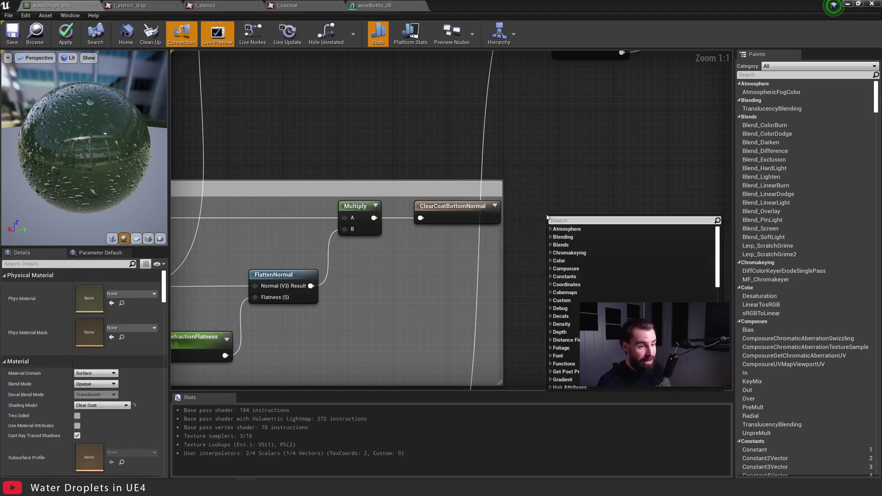
text(clear)
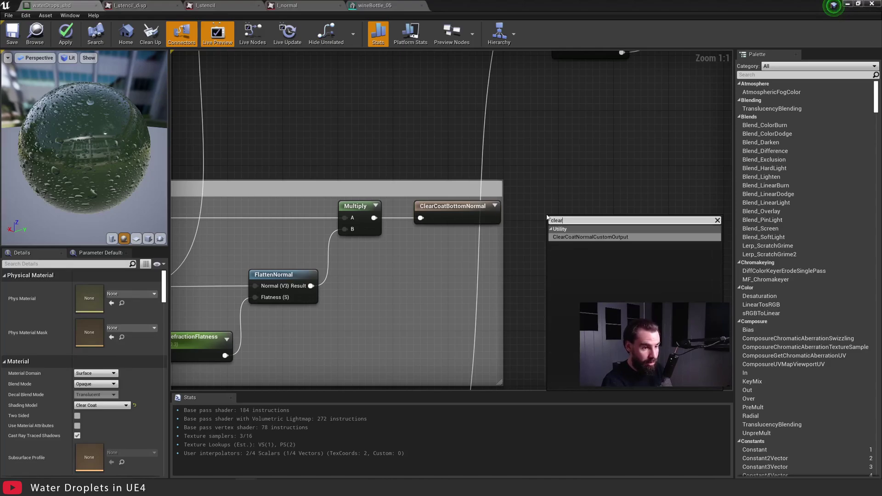
click(588, 237)
drag(527, 179, 607, 283)
drag(533, 229, 533, 214)
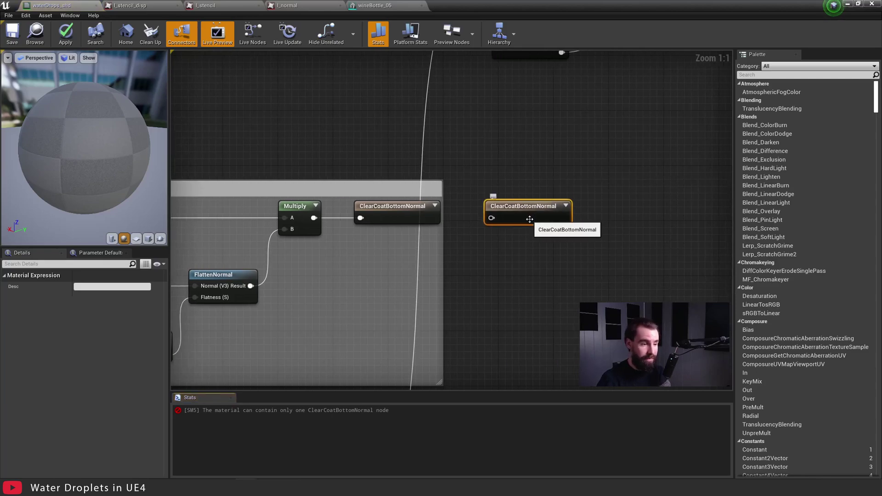
key(Delete)
Step: Examine the main material node's inputs, including the ClearCoatRoughness parameter, and look over the rest of the graph
right_drag(500, 206, 523, 205)
scroll(523, 205, down, 1)
drag(371, 173, 522, 273)
click(484, 172)
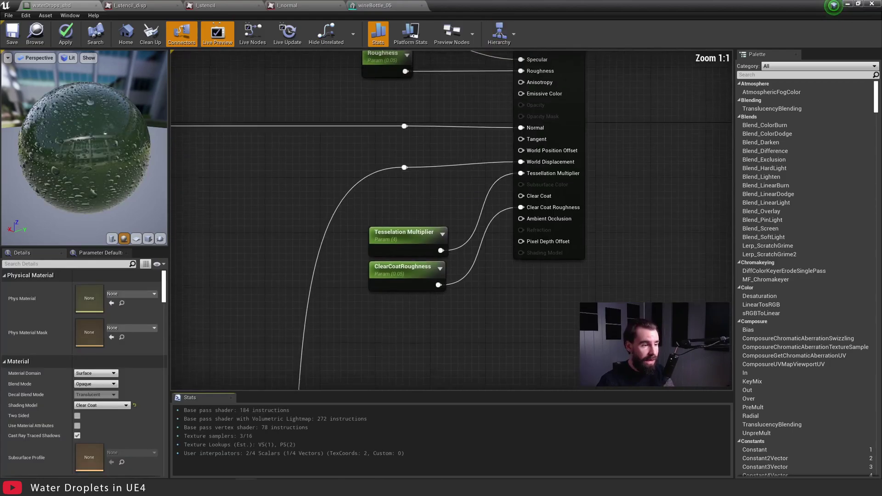
right_drag(480, 210, 478, 211)
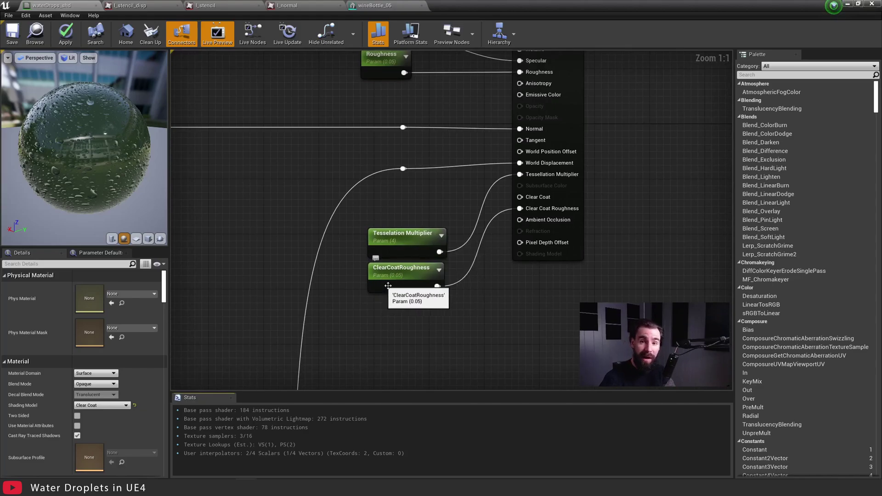
scroll(427, 307, down, 6)
right_drag(427, 308, 574, 170)
scroll(577, 175, up, 1)
scroll(552, 200, down, 1)
scroll(556, 101, up, 1)
scroll(575, 175, down, 1)
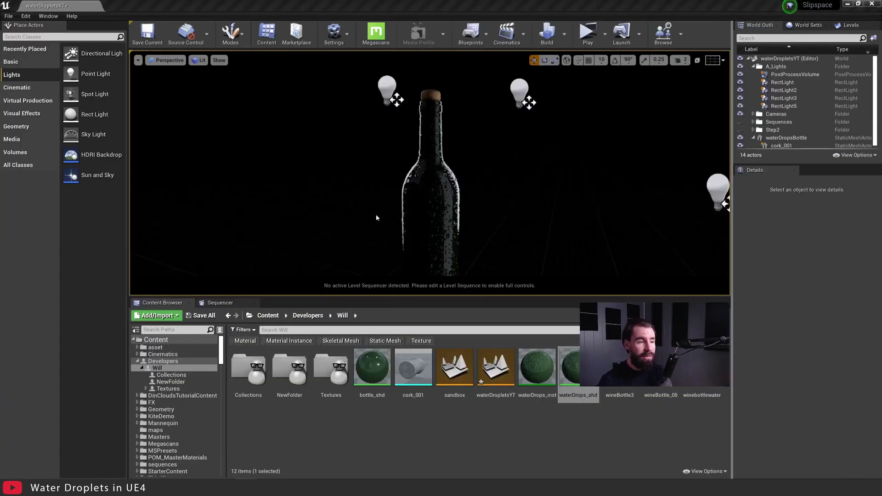
Step: Switch to the waterDropletsYT level and hide RectLight, RectLight3 and RectLight5, keeping RectLight2 on the bottle
alt+drag(429, 184, 386, 173)
right_drag(440, 170, 486, 167)
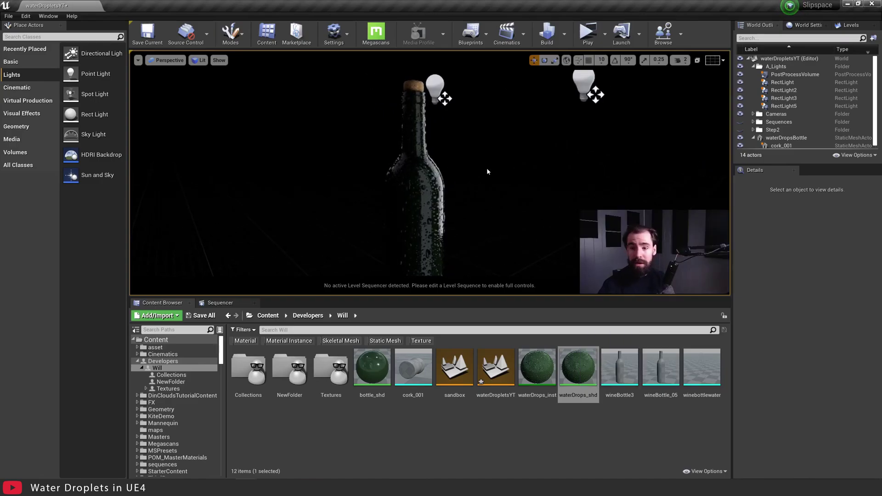
click(740, 82)
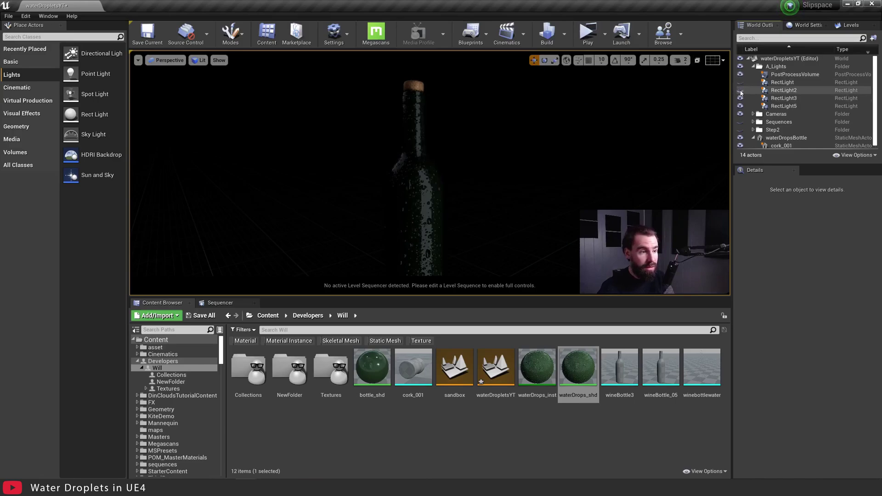
click(740, 98)
click(740, 105)
Step: Bring the waterDrops_shd editor over the level window and set the DropsRefractionFlatness default to 1 while viewing the droplets up close
mouse_move(430, 172)
right_down()
mouse_move(390, 172)
mouse_move(427, 172)
mouse_move(434, 189)
mouse_move(411, 177)
mouse_move(418, 179)
right_up()
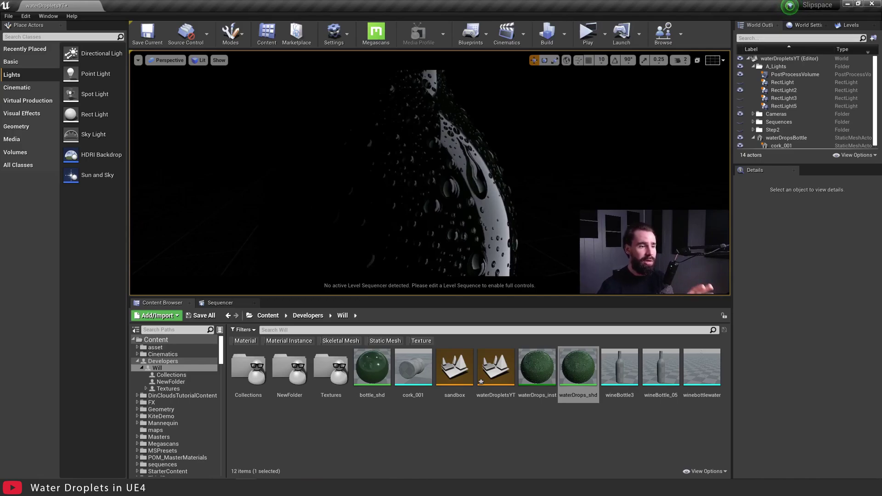
right_drag(491, 225, 452, 234)
right_drag(476, 179, 470, 183)
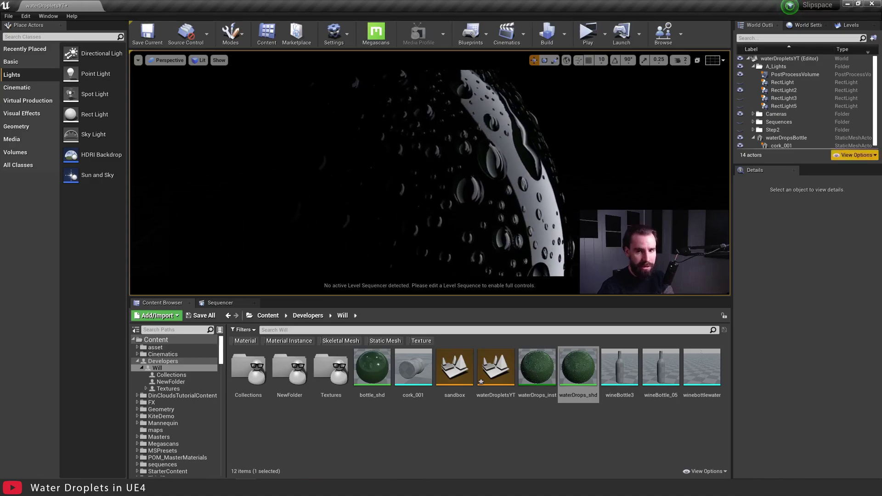
drag(881, 115, 326, 93)
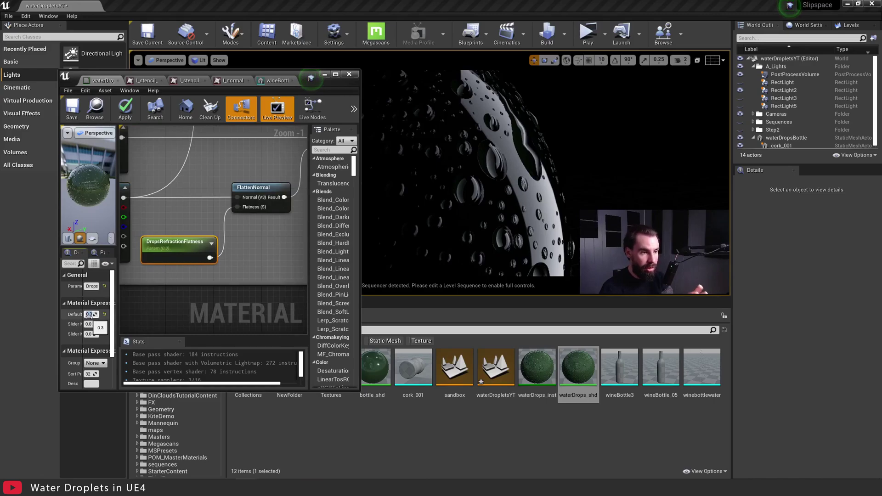
click(90, 314)
text(1)
key(Return)
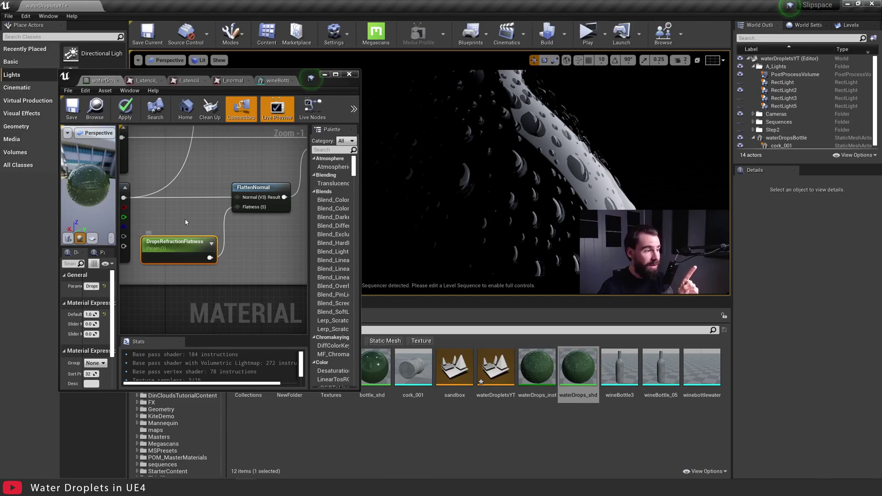
Step: Switch the DropsRefractionFlatness default to 0, to 1 and back to 0 to compare the droplet highlights
scroll(185, 223, down, 2)
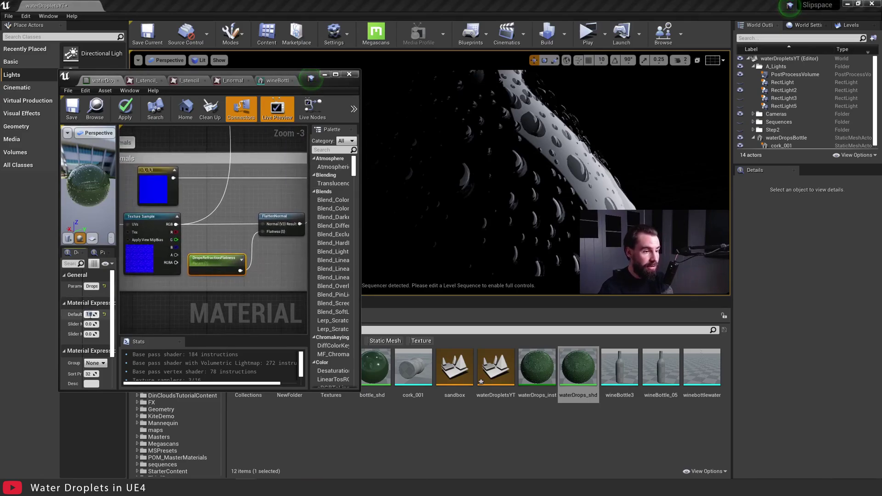
text(0)
key(Return)
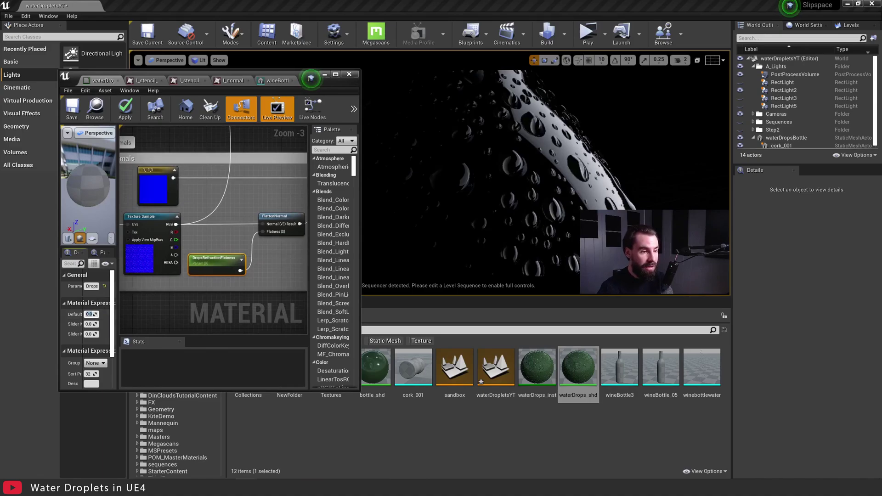
text(1)
key(Return)
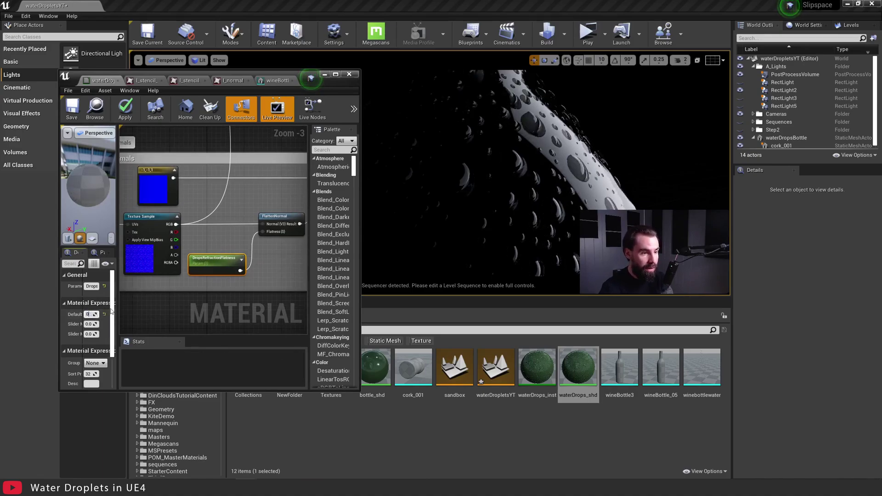
key(Return)
right_drag(454, 197, 501, 189)
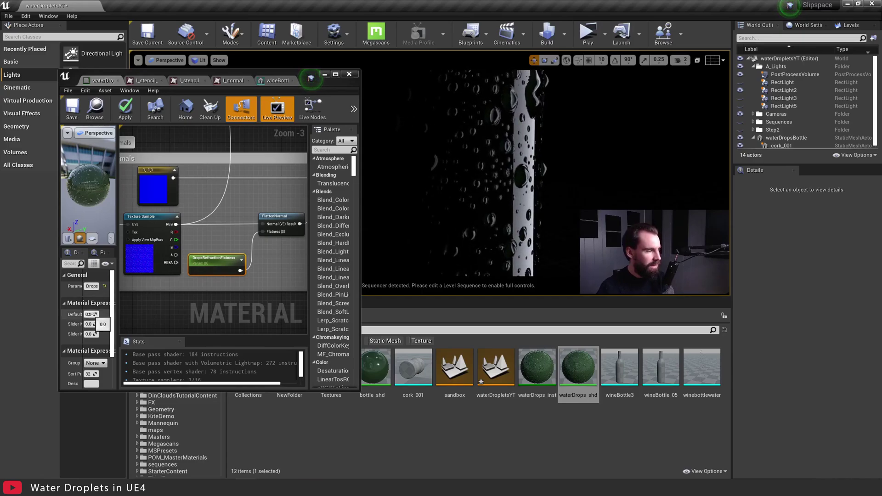
Step: Compare the droplets along the bottle's straight side with DropsRefractionFlatness at 1 and at 0
click(91, 314)
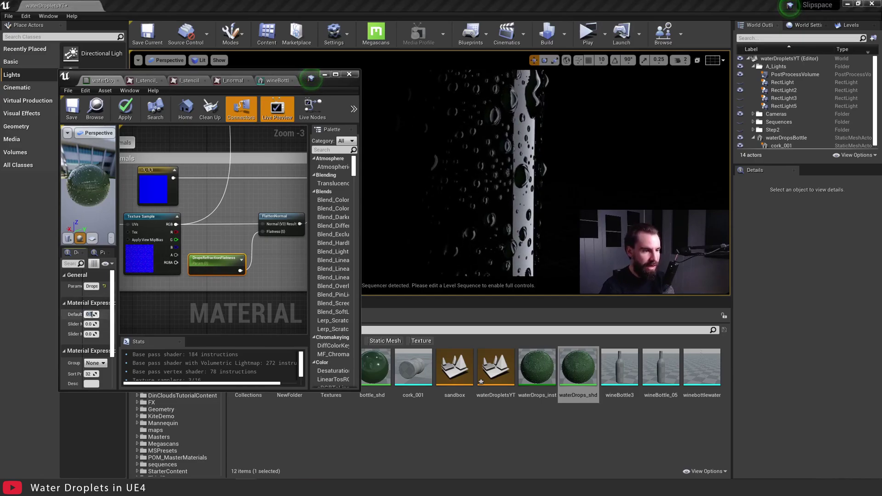
text(1)
key(Return)
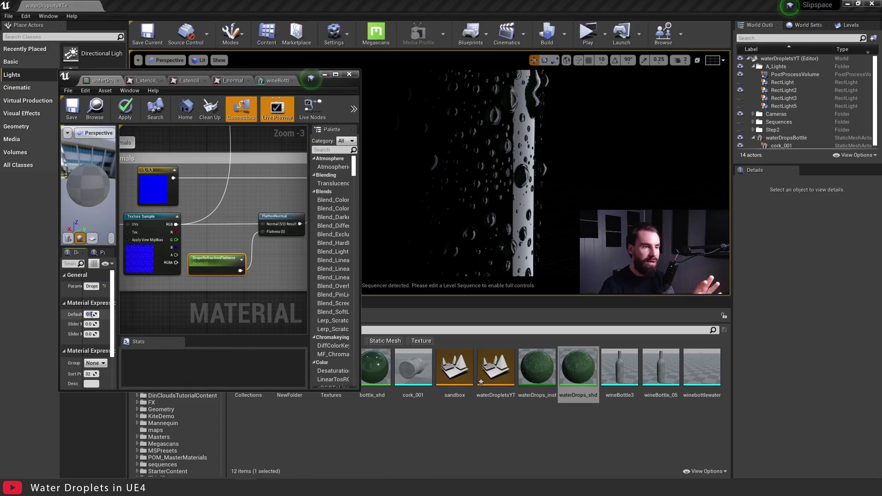
text(0)
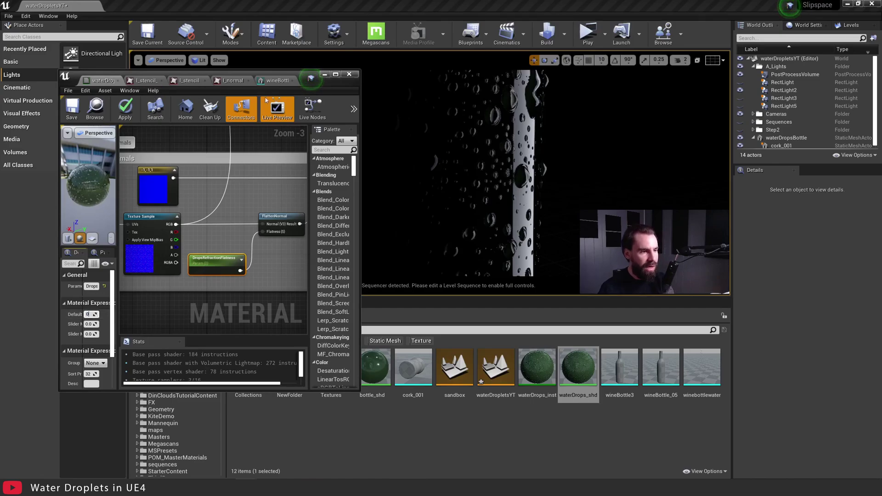
alt+drag(515, 112, 578, 157)
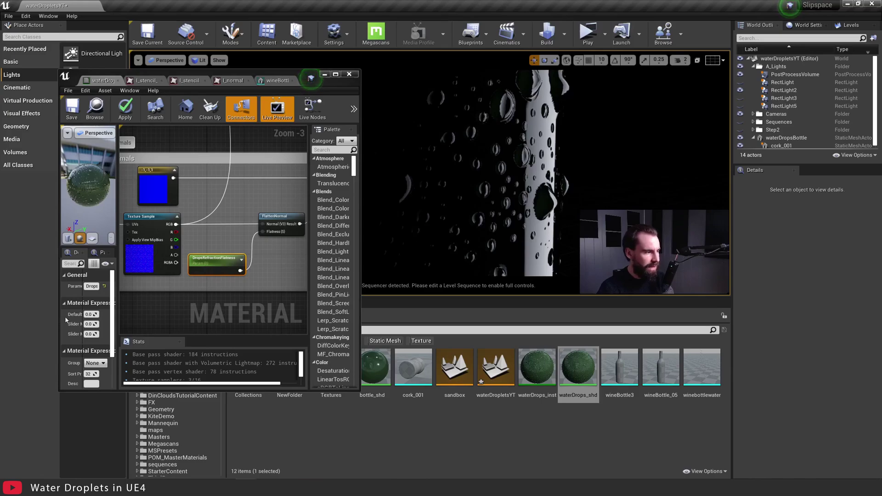
Step: Compare DropsRefractionFlatness at 1 and 0 once more from a closer view, and settle on about 0.3
click(90, 315)
text(1)
key(Return)
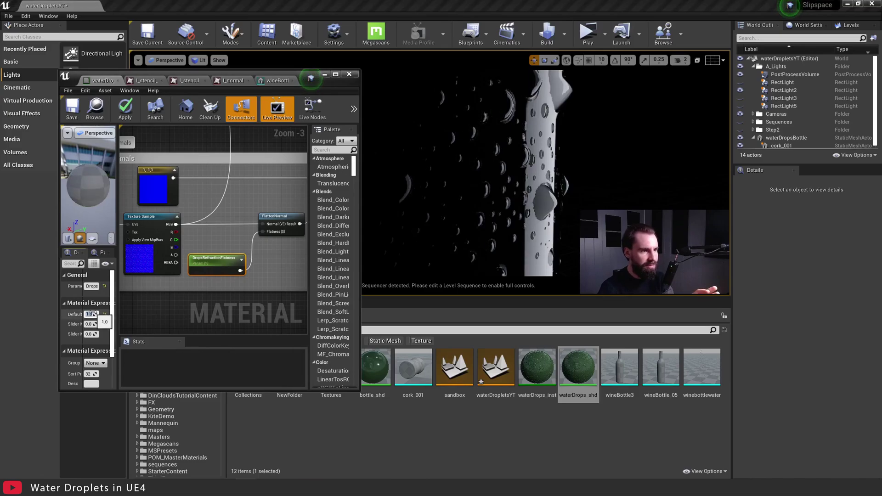
text(0)
key(Return)
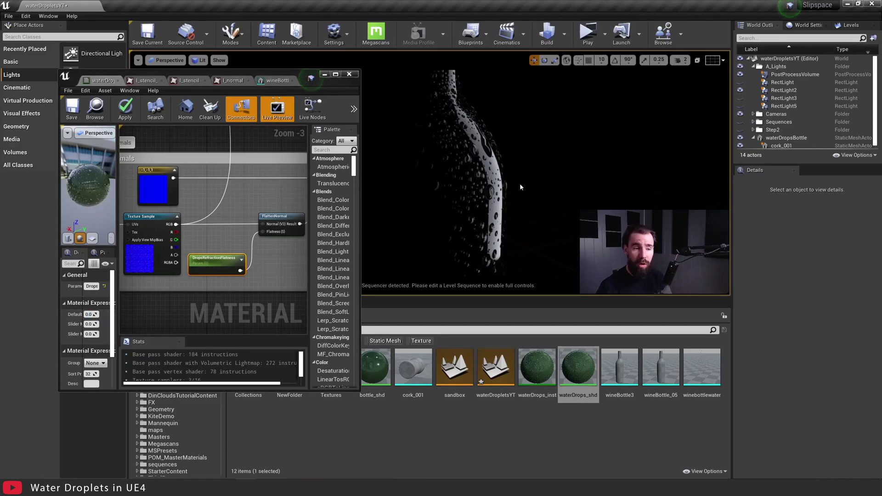
scroll(519, 187, up, 5)
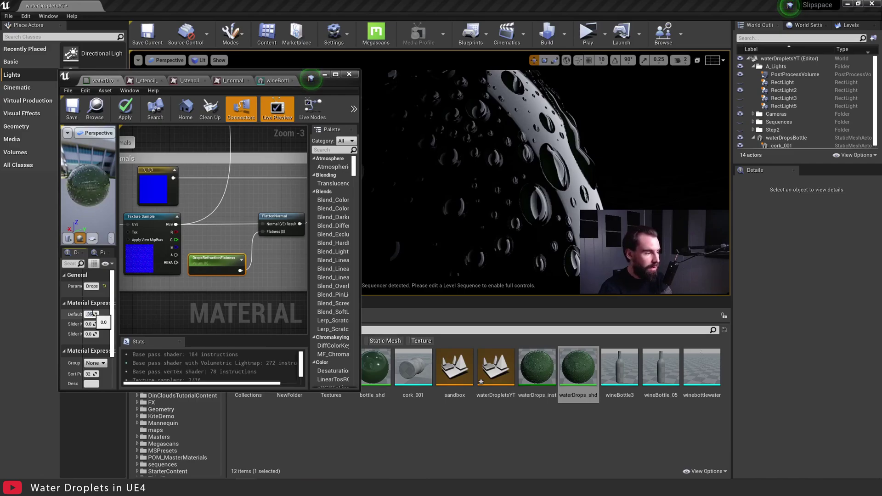
key(Return)
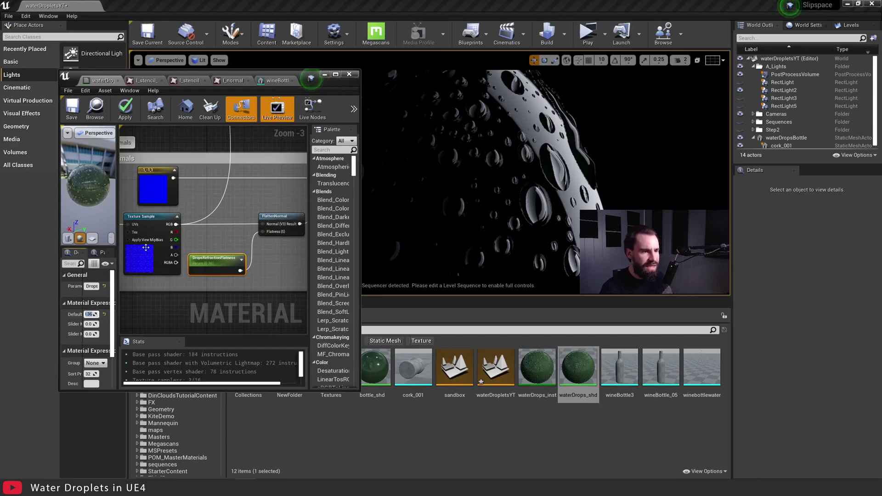
Step: Set the Displacement Strength default to 0 in the Displacement group and check the bottle's outline in the level
scroll(262, 271, down, 1)
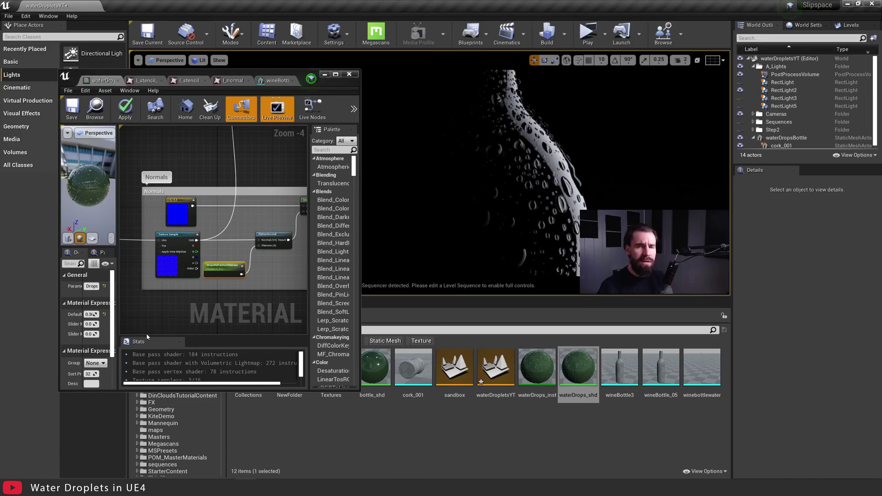
scroll(234, 280, down, 1)
right_drag(234, 284, 232, 108)
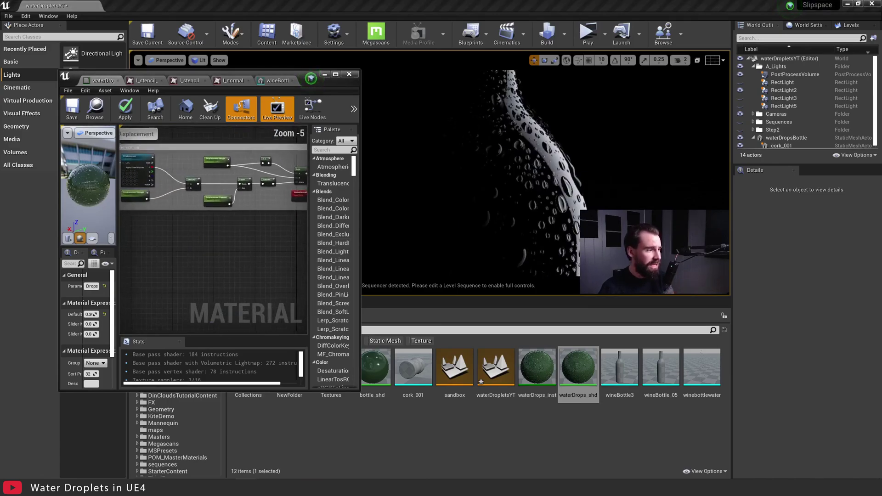
right_drag(142, 255, 173, 281)
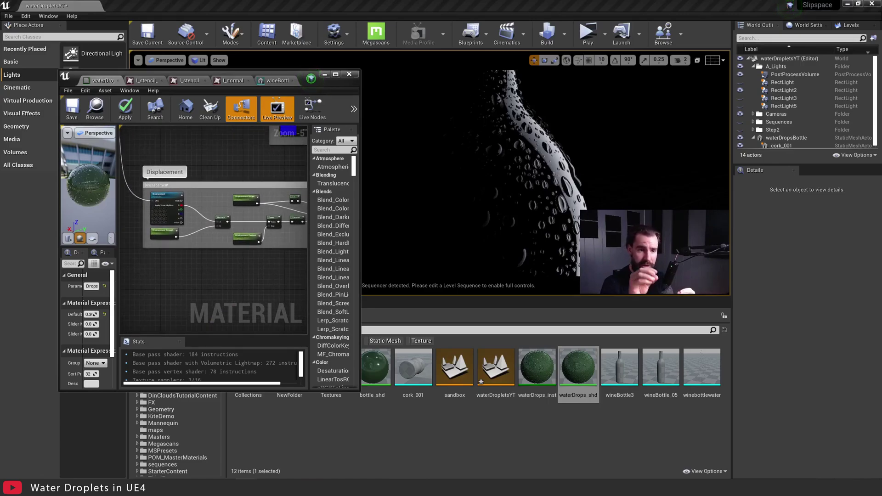
scroll(171, 246, up, 4)
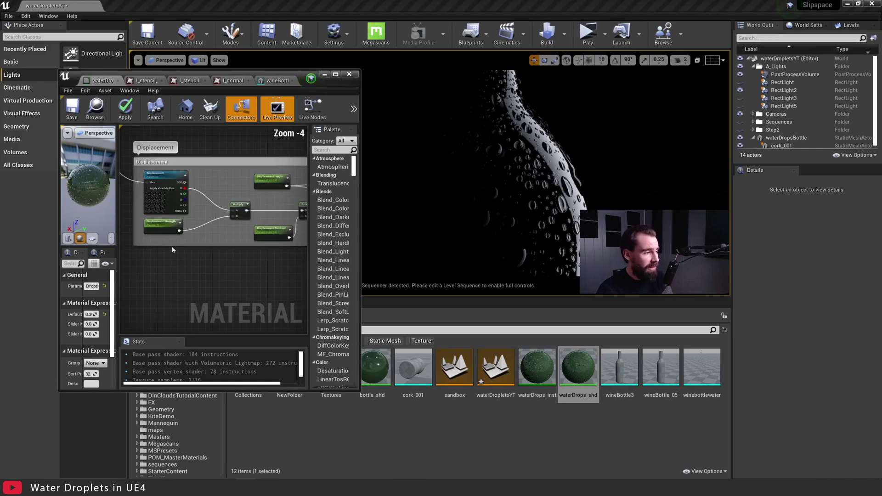
click(156, 215)
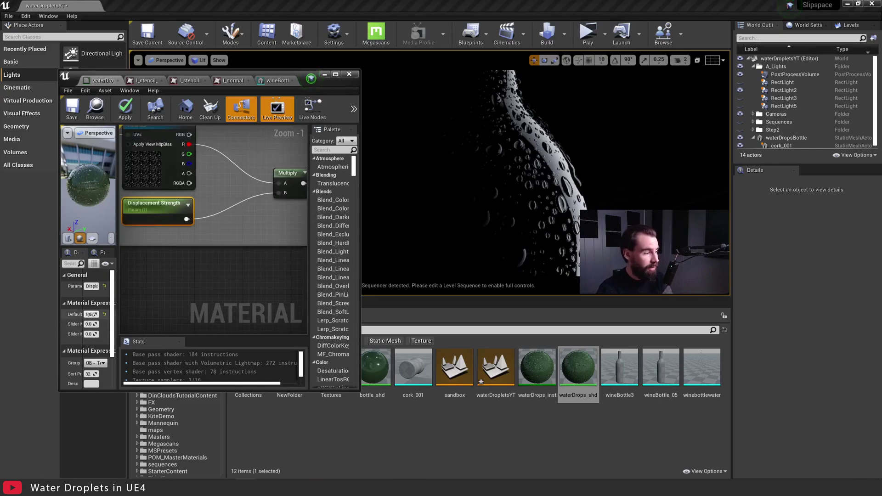
key(Return)
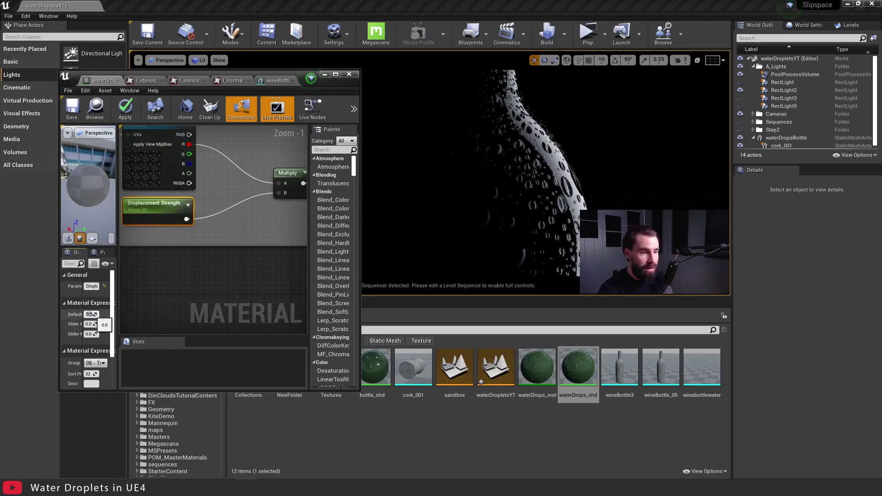
alt+right_drag(436, 147, 386, 147)
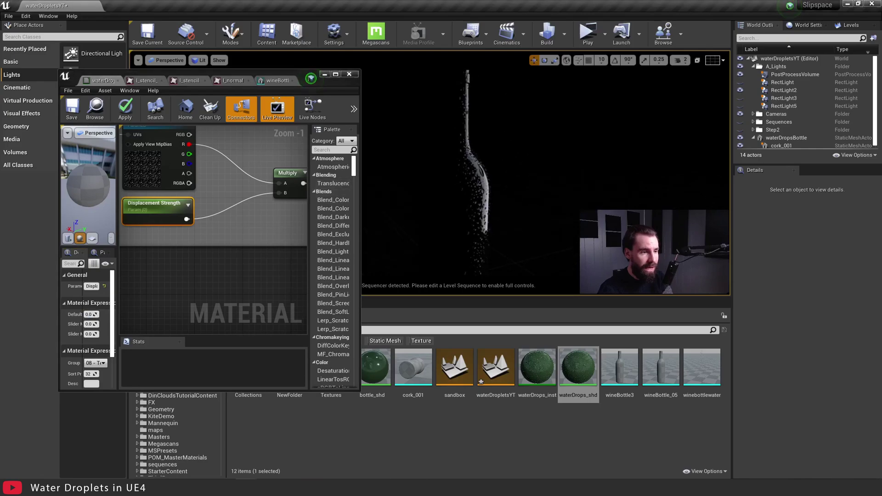
alt+right_drag(478, 163, 459, 170)
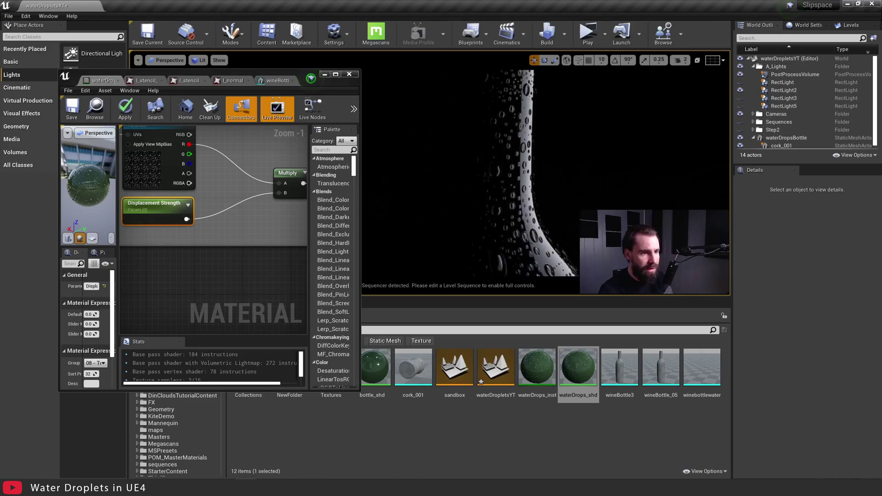
Step: Make RectLight, RectLight3 and RectLight5 visible and view the lit neck of the bottle
click(740, 82)
click(740, 97)
click(740, 106)
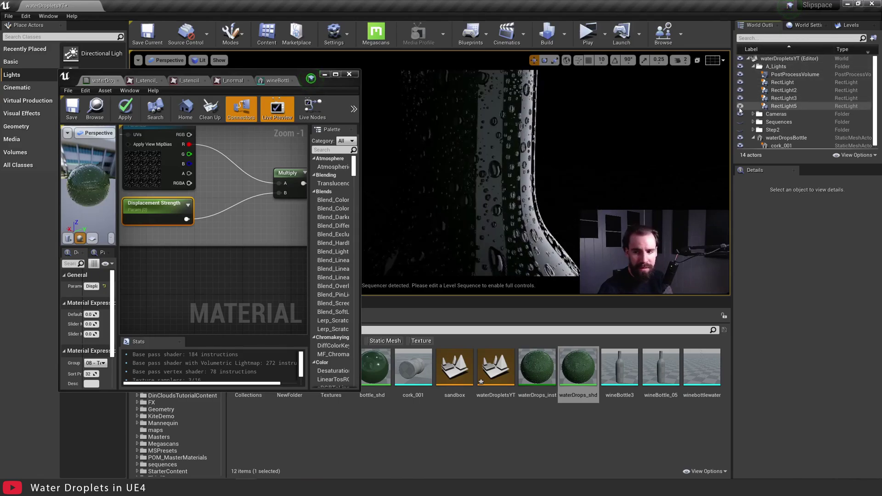
mouse_move(548, 186)
right_down()
mouse_move(548, 174)
mouse_move(548, 202)
mouse_move(535, 202)
mouse_move(525, 186)
mouse_move(560, 178)
right_up()
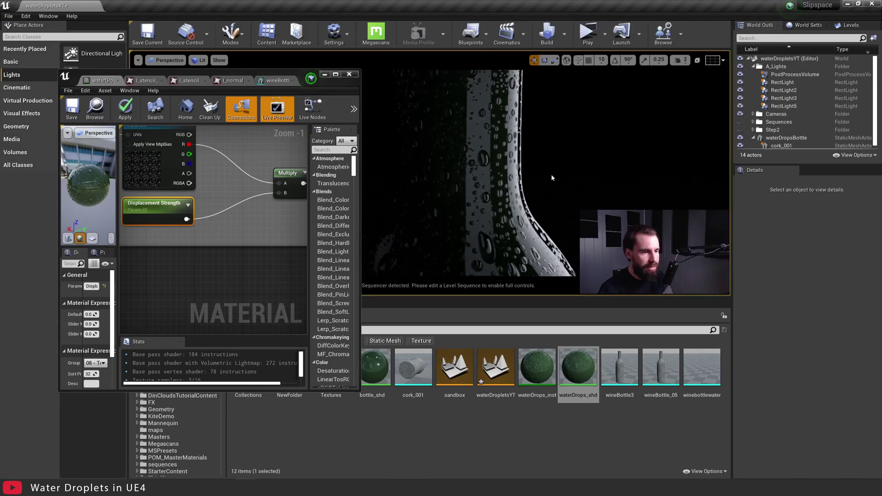
Step: Switch the Displacement Strength default to 1, to 0 and back to 1 to compare the bottle's shoulder
click(92, 315)
key(Return)
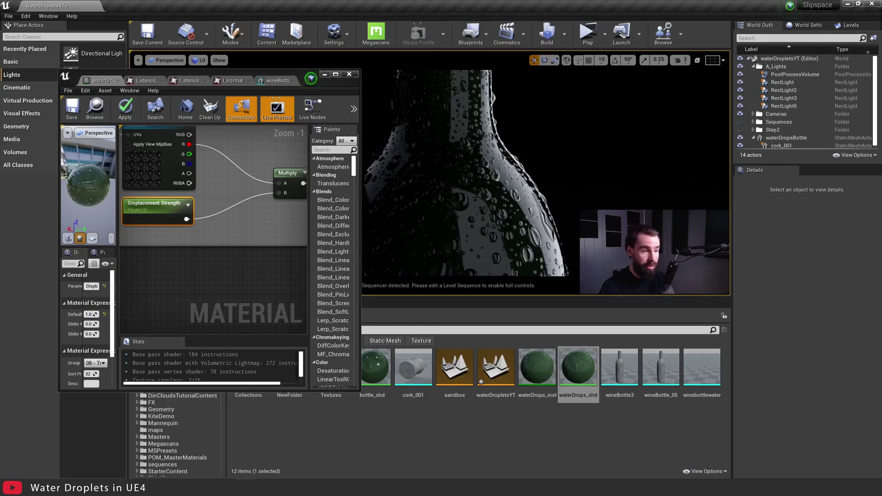
click(89, 314)
text(0)
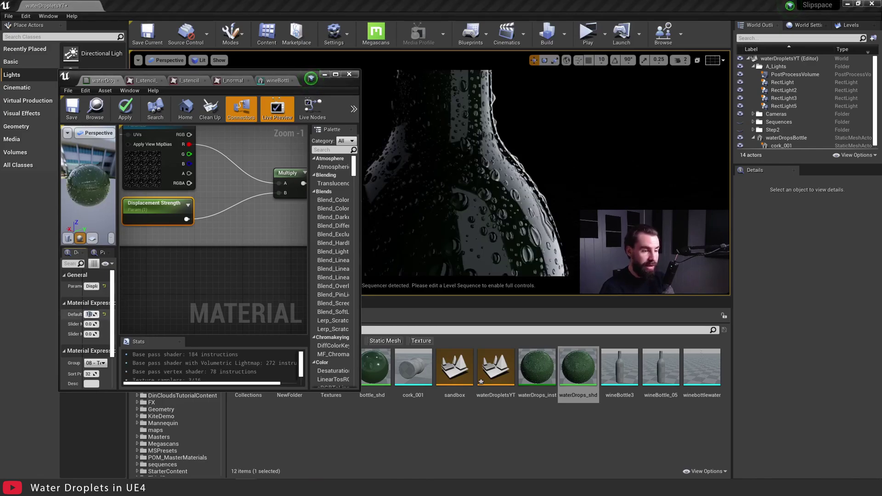
key(Return)
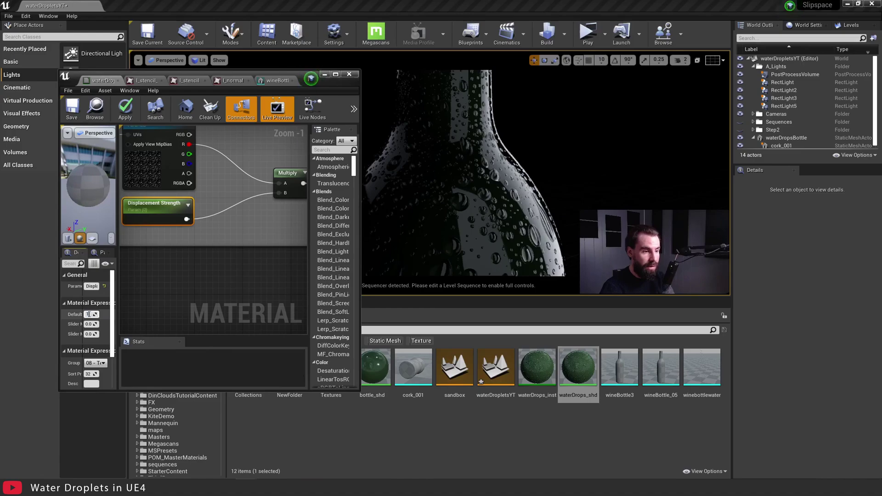
text(1)
key(Return)
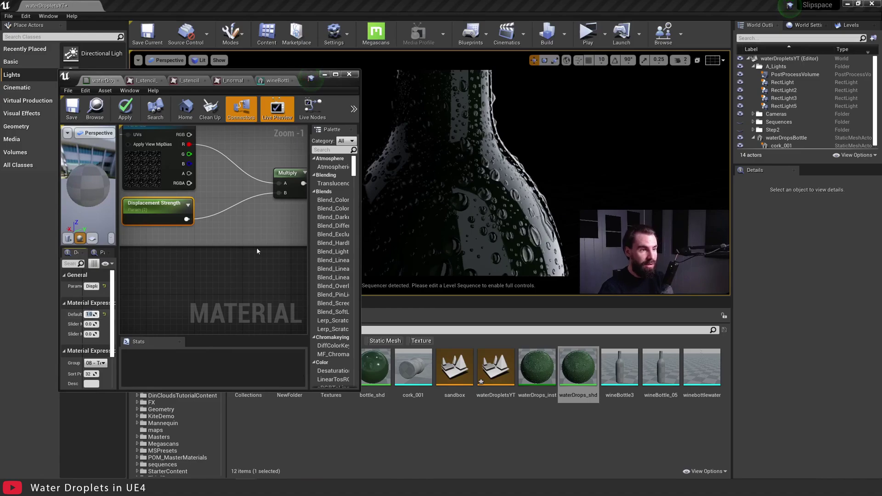
Step: Compare the droplets along the bottle's neck with Displacement Strength at 0 and at 1
drag(459, 160, 448, 179)
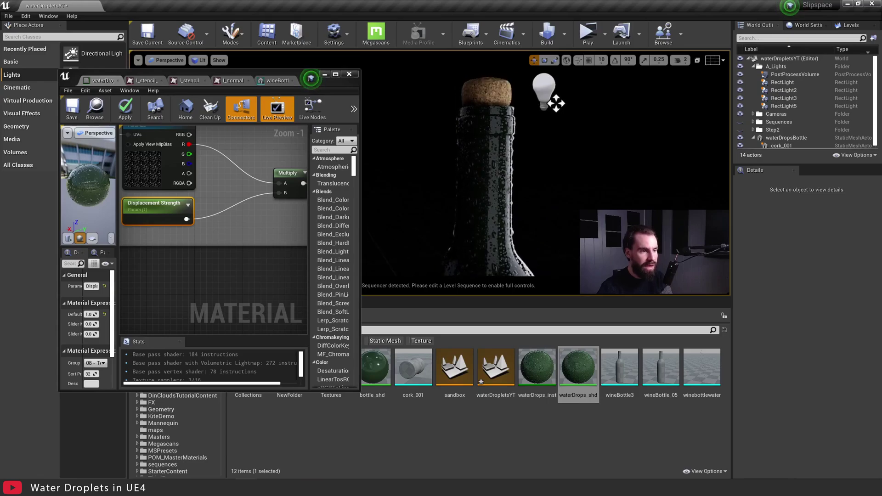
drag(459, 174, 467, 195)
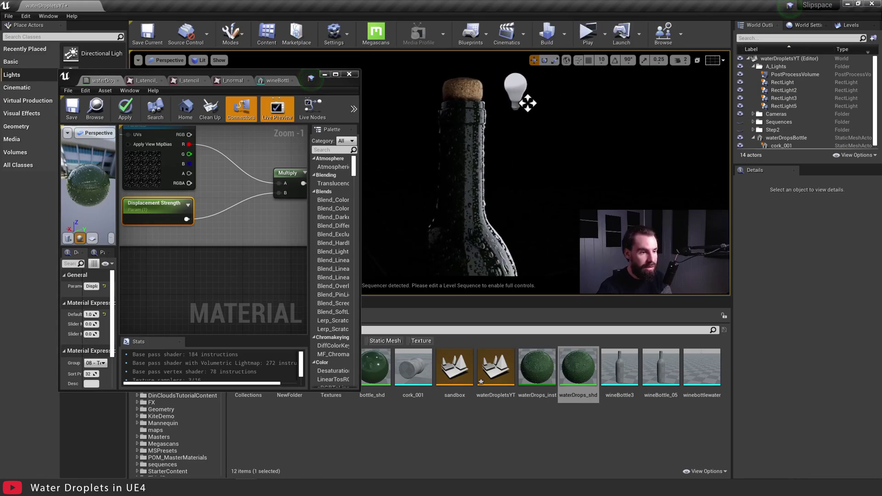
click(90, 314)
text(0)
key(Return)
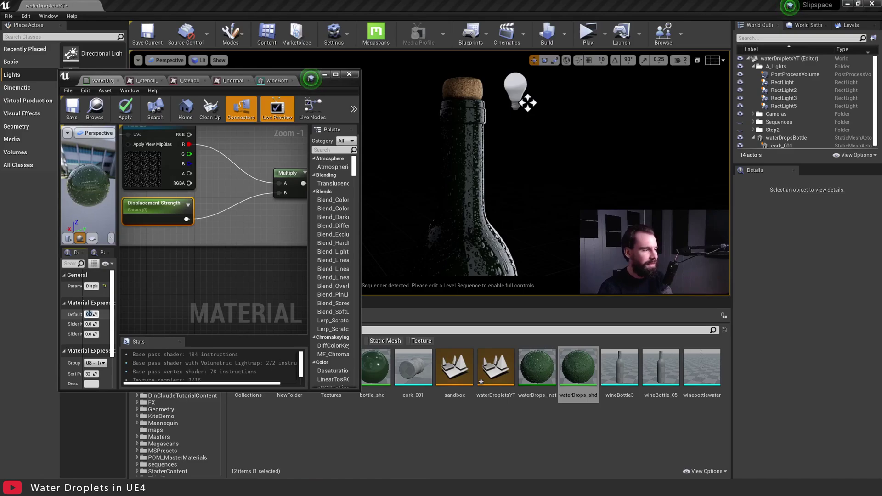
key(Return)
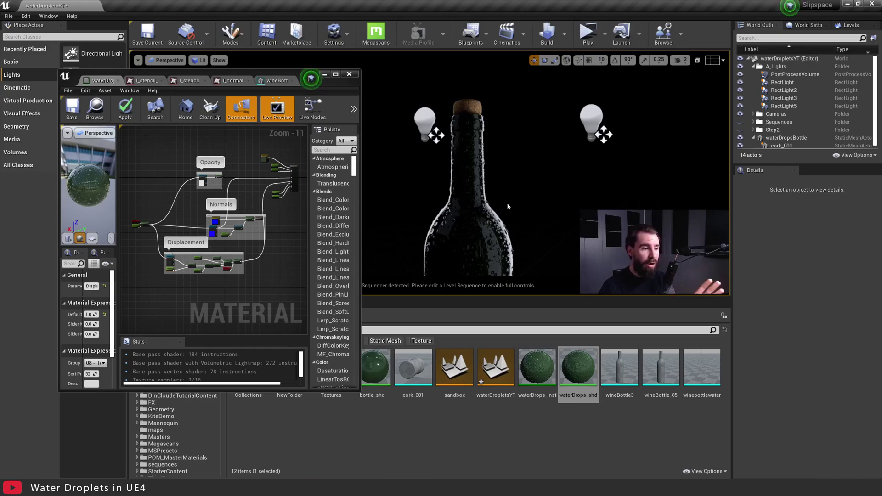
Step: Select waterDropsBottle in the level and view its shoulder up close
middle_drag(508, 205, 509, 219)
drag(515, 184, 511, 197)
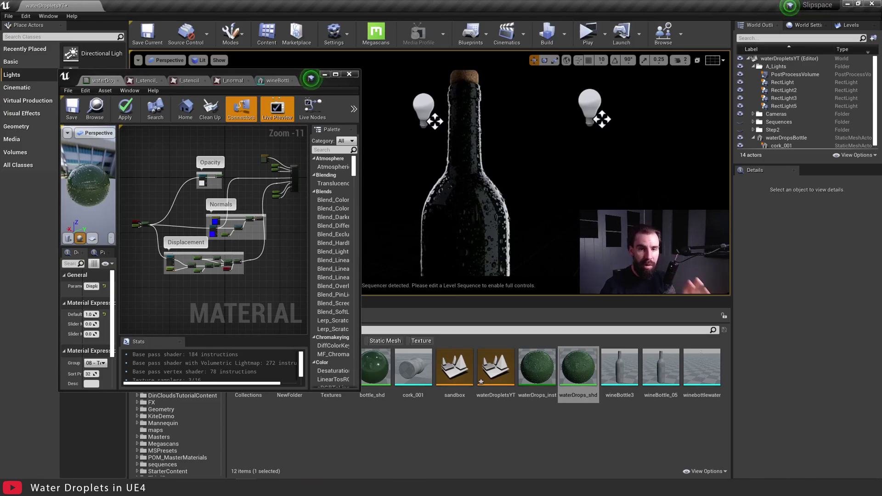
click(464, 198)
drag(464, 198, 519, 177)
Step: Set the default of the Roughness parameter feeding the waterDrops_shd material output to 0.5
scroll(209, 239, up, 9)
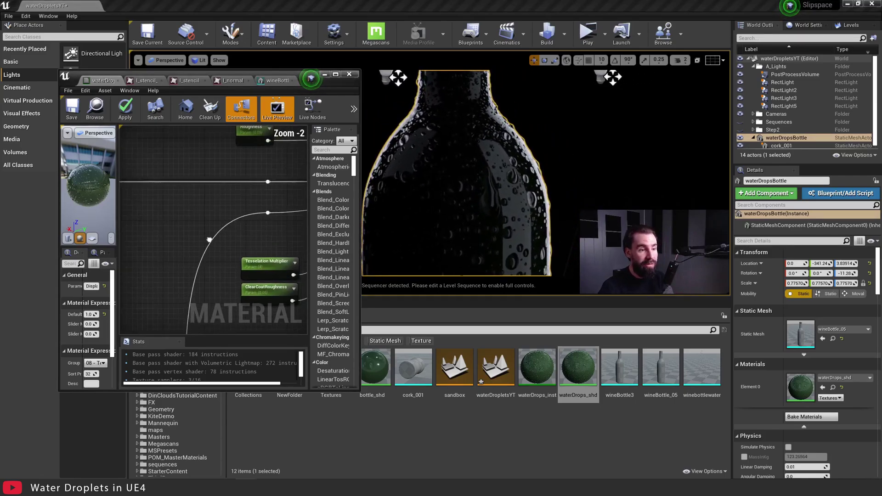
right_drag(209, 240, 145, 242)
scroll(137, 245, down, 1)
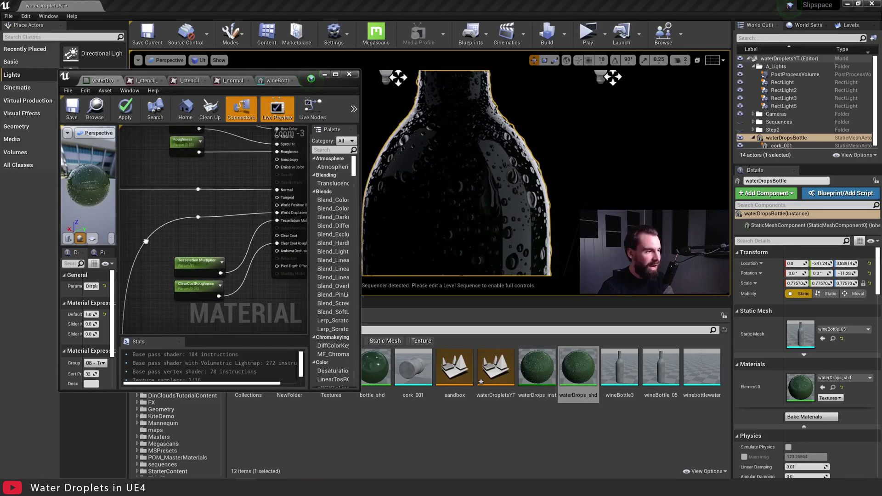
click(192, 145)
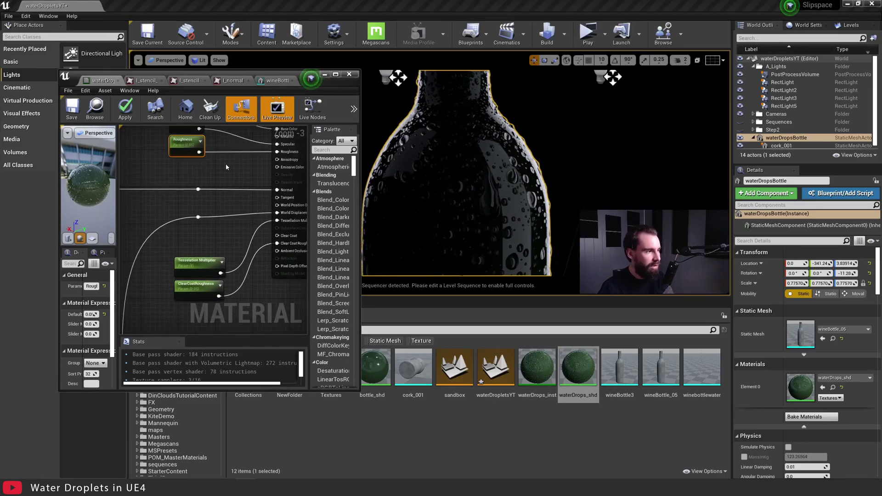
right_drag(226, 167, 228, 192)
click(90, 314)
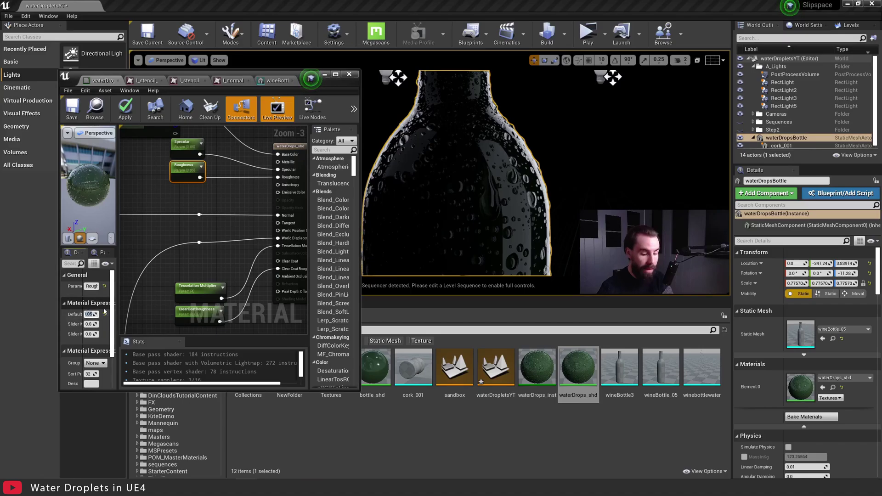
text(.5)
key(Return)
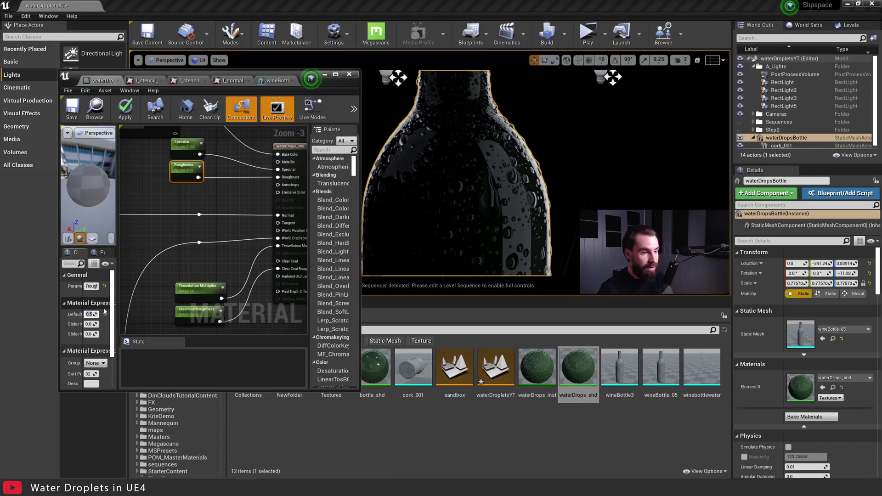
Step: Set the ClearCoatRoughness default to 0.5, deselect the bottle and examine its droplets up close
right_drag(200, 274, 204, 256)
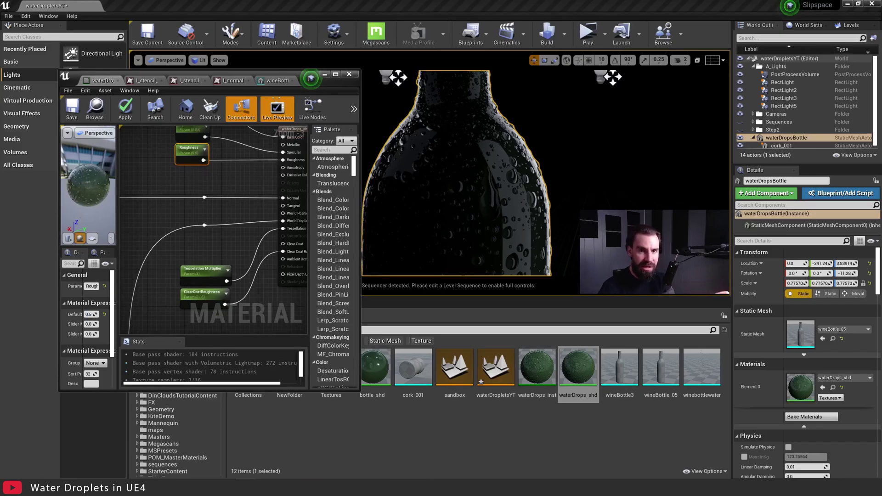
click(196, 291)
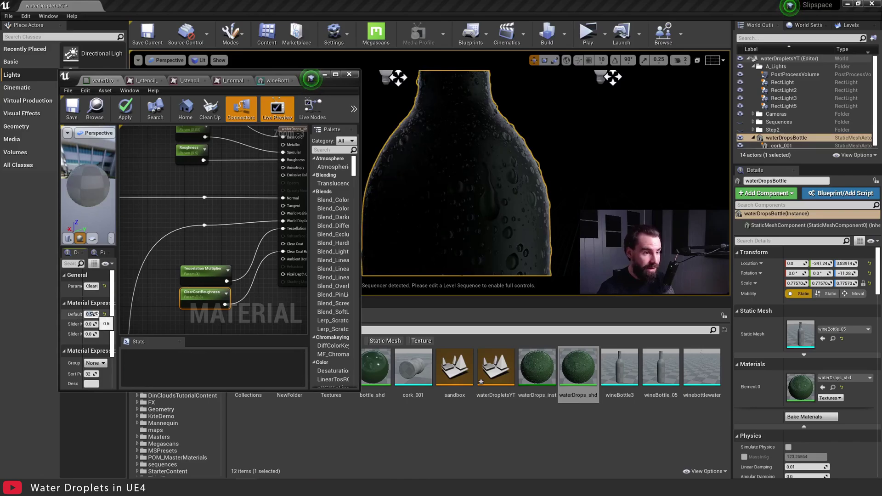
key(Return)
click(576, 152)
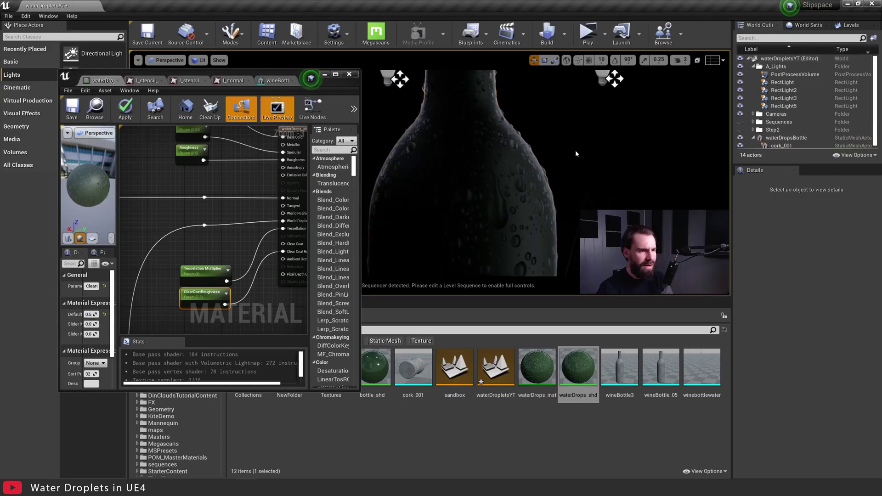
drag(576, 152, 577, 122)
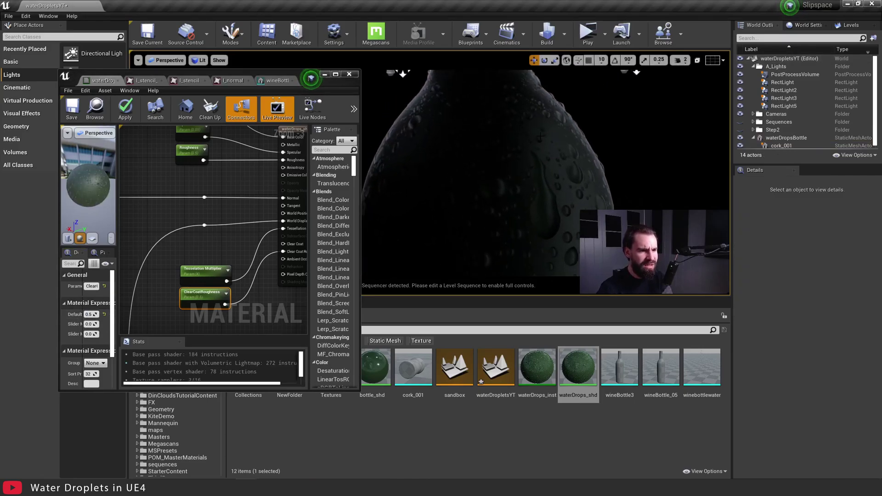
middle_drag(554, 144, 575, 162)
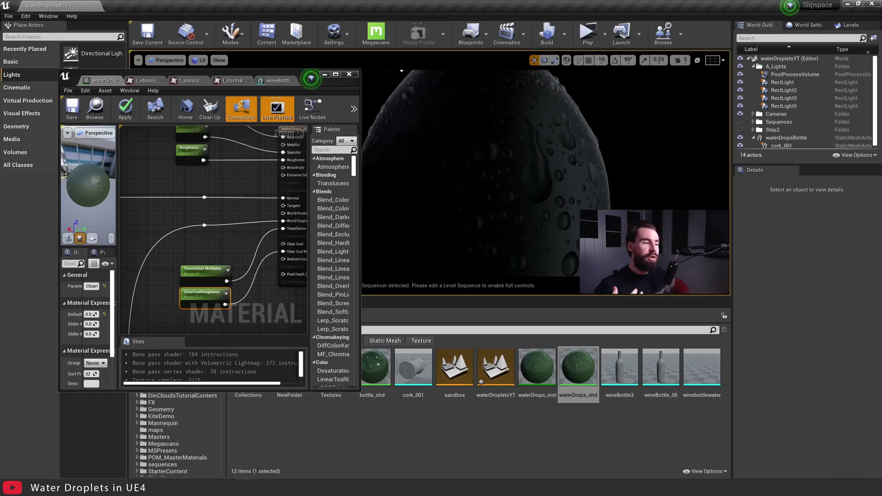
Step: Bring the Normals group into view in the material graph and enlarge the waterDrops_shd editor to full screen
scroll(188, 177, down, 4)
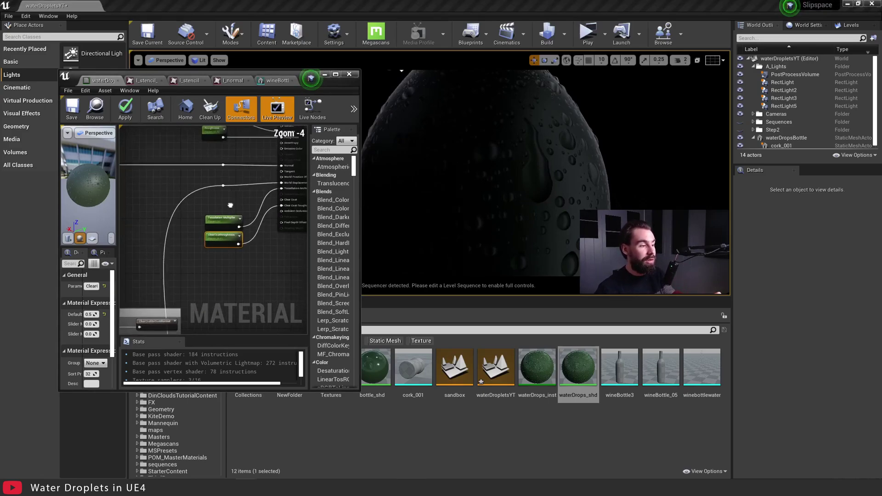
right_drag(183, 182, 245, 198)
click(469, 439)
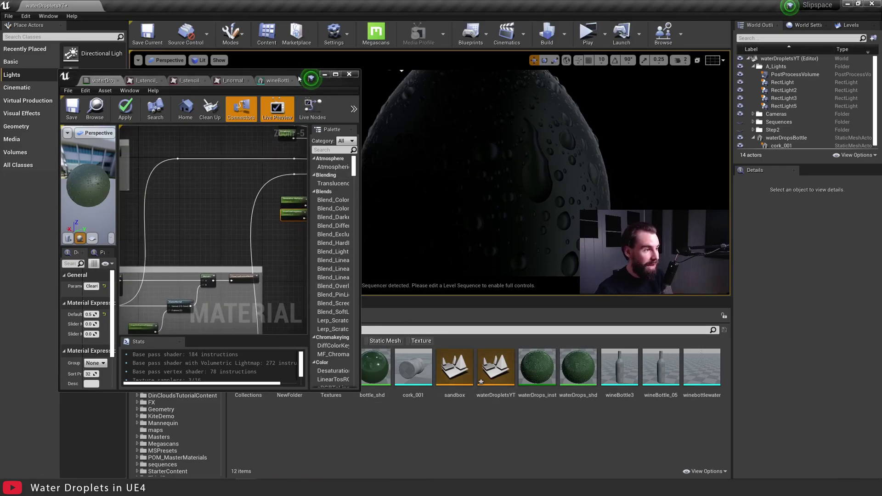
click(186, 80)
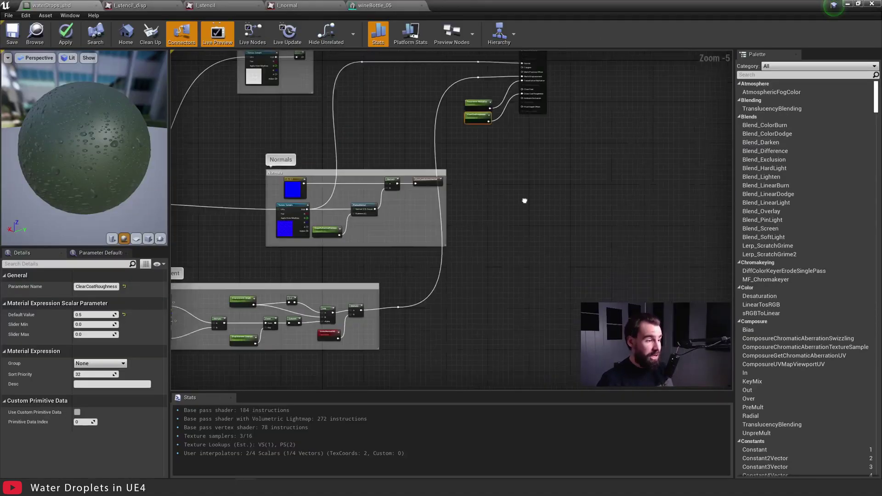
Step: Review the Shading Model options of the waterDrops_shd material, leaving Clear Coat selected
right_drag(524, 201, 621, 195)
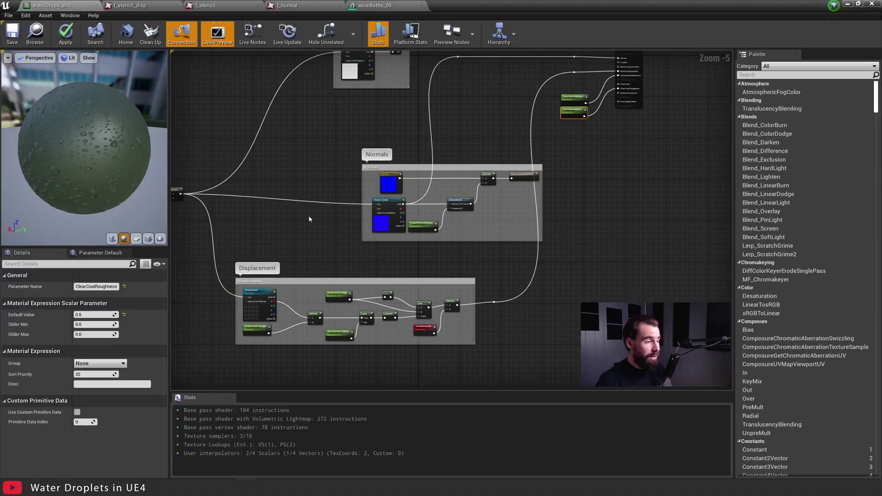
right_drag(277, 208, 305, 206)
click(281, 211)
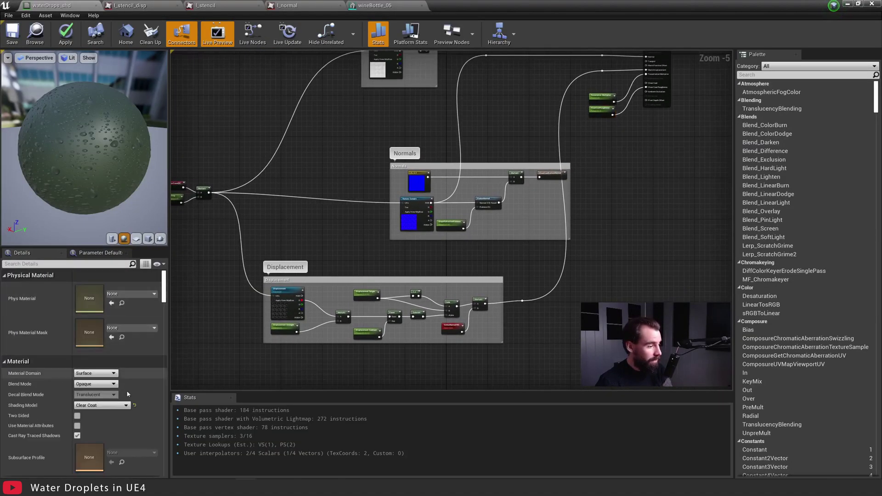
click(99, 406)
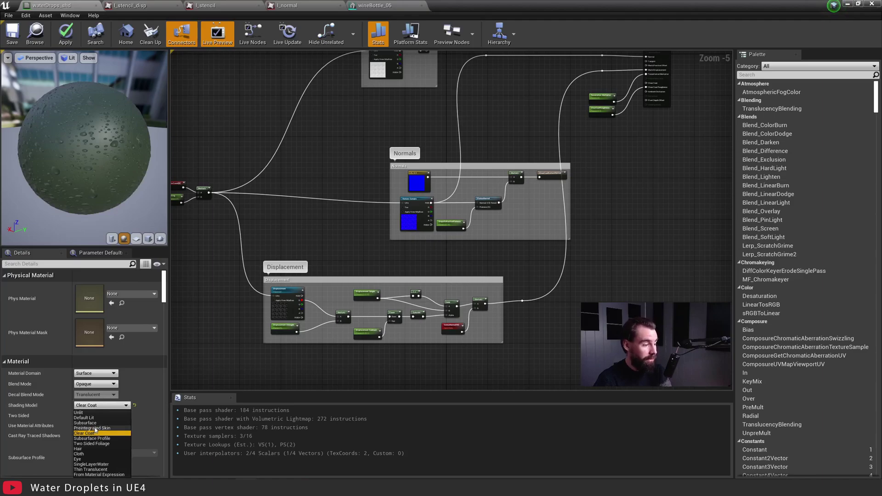
click(225, 359)
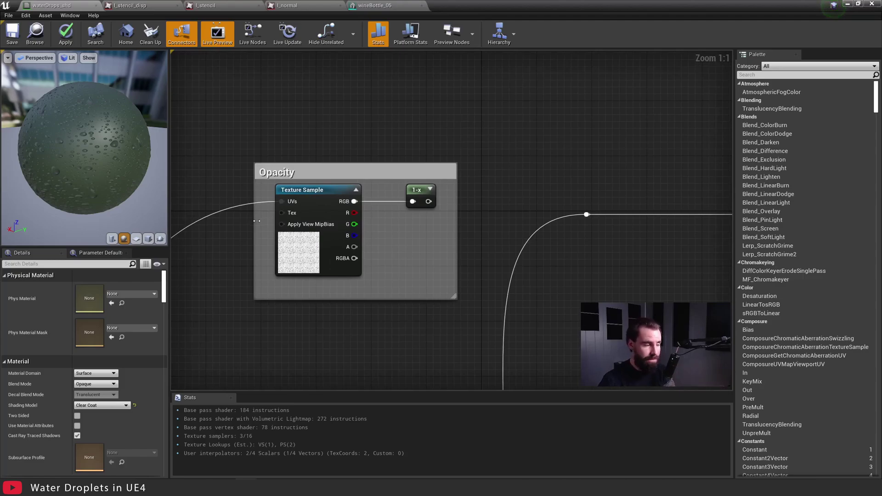
Step: Inspect the l_stencil texture used by the Opacity group's Texture Sample, and return to the waterDrops_shd graph
click(307, 250)
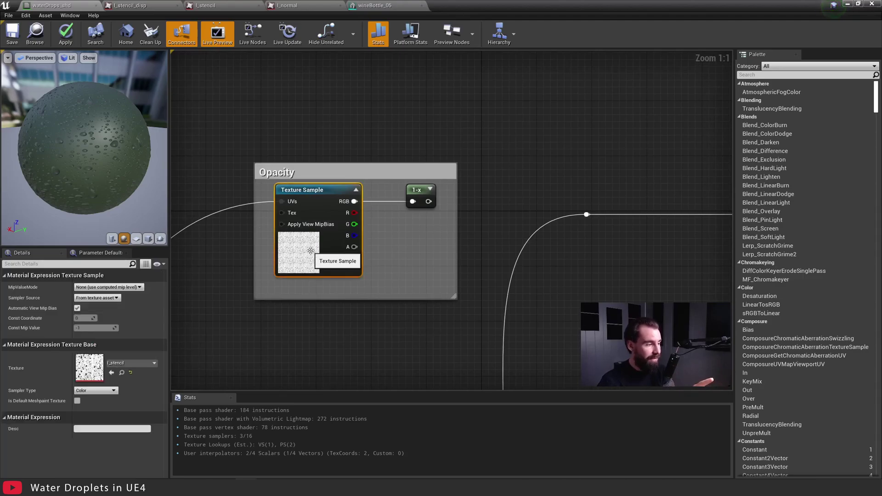
double_click(97, 376)
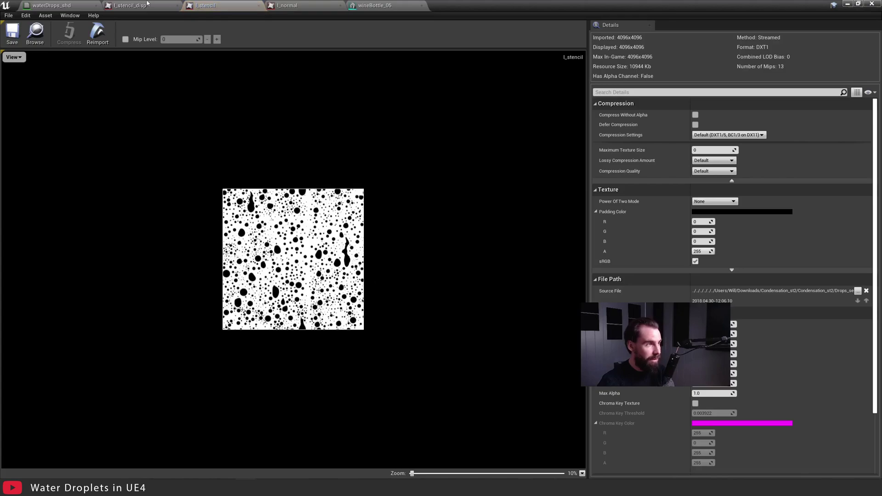
click(45, 6)
scroll(513, 187, down, 4)
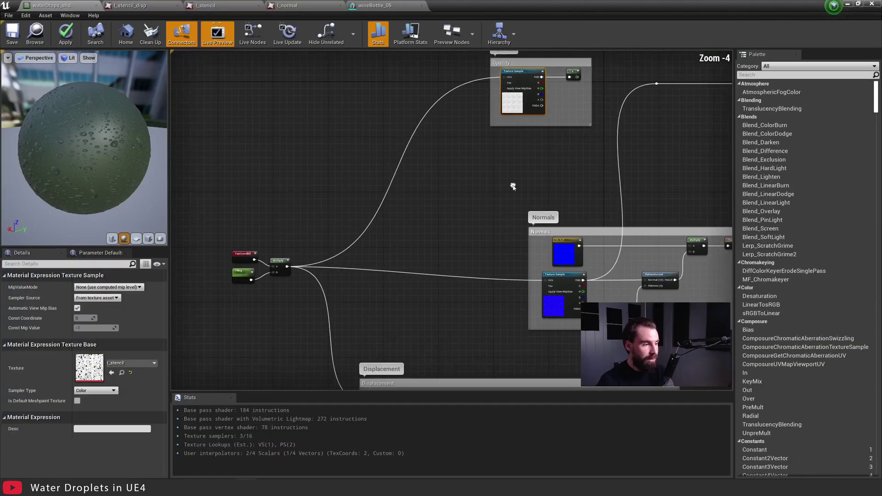
Step: Examine the Opacity group's 1-x node and the shared tiling nodes that feed its texture
right_drag(396, 361, 358, 279)
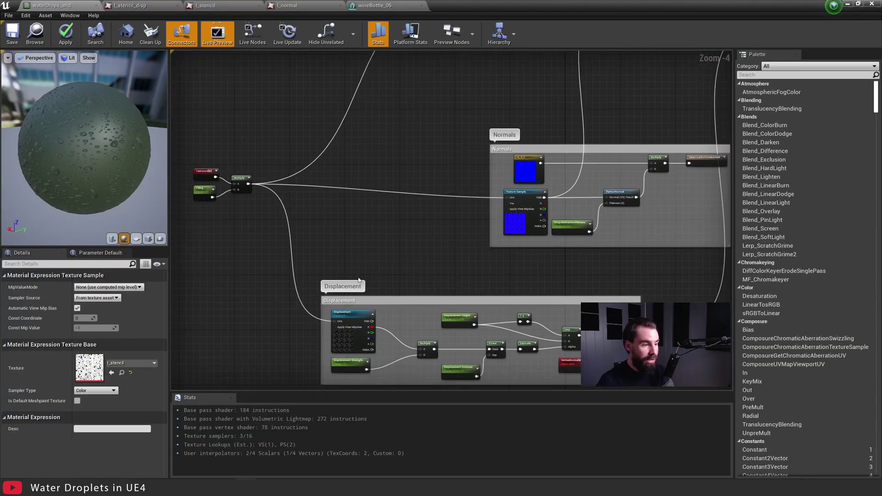
right_drag(450, 133, 405, 266)
right_drag(540, 90, 489, 181)
scroll(488, 181, up, 4)
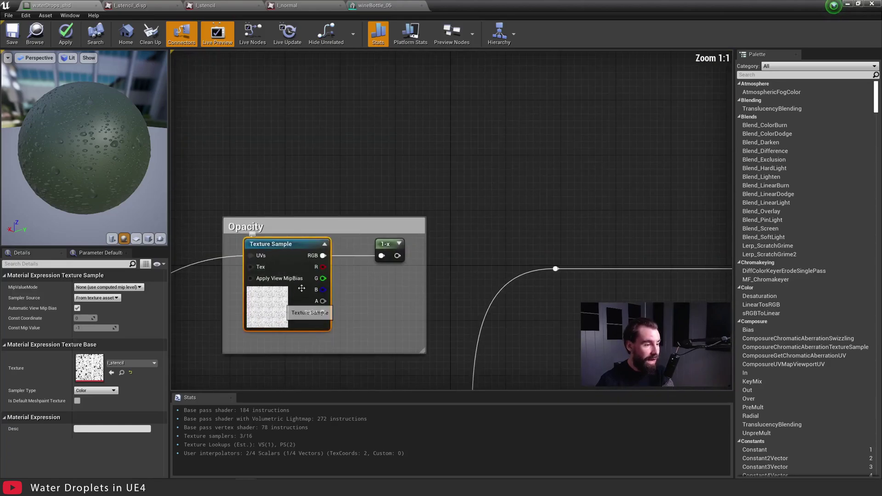
click(385, 245)
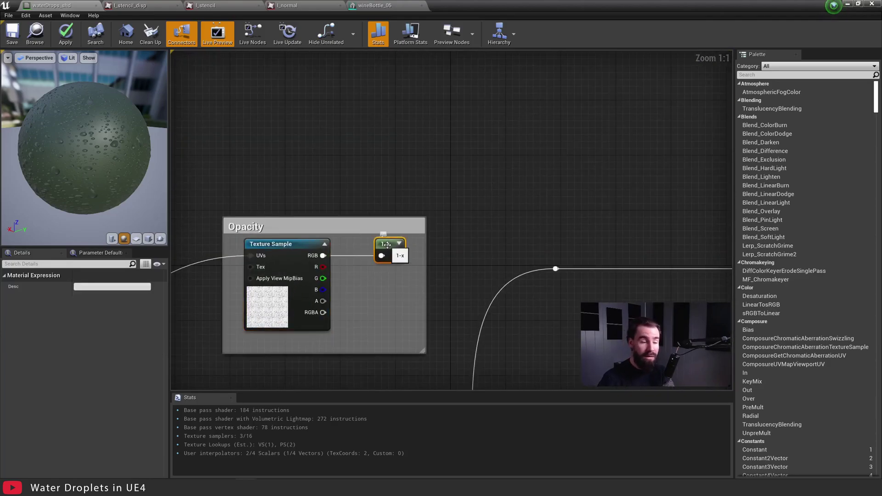
right_drag(462, 227, 406, 214)
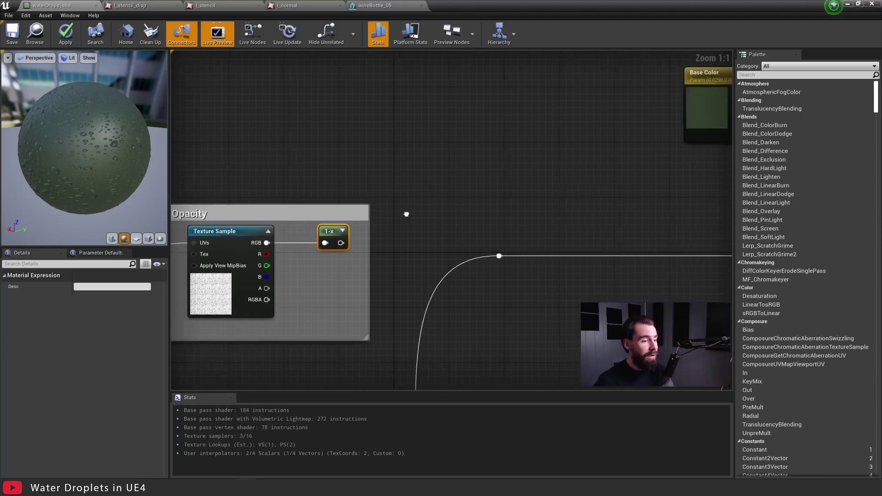
scroll(406, 214, down, 4)
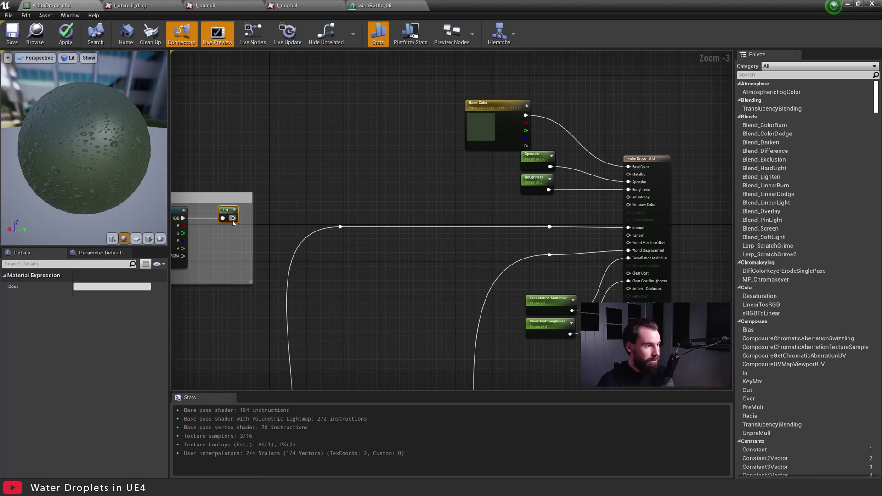
Step: Set the material's Blend Mode to Masked and connect the Opacity group's 1-x output to Opacity Mask
drag(233, 219, 276, 184)
click(278, 162)
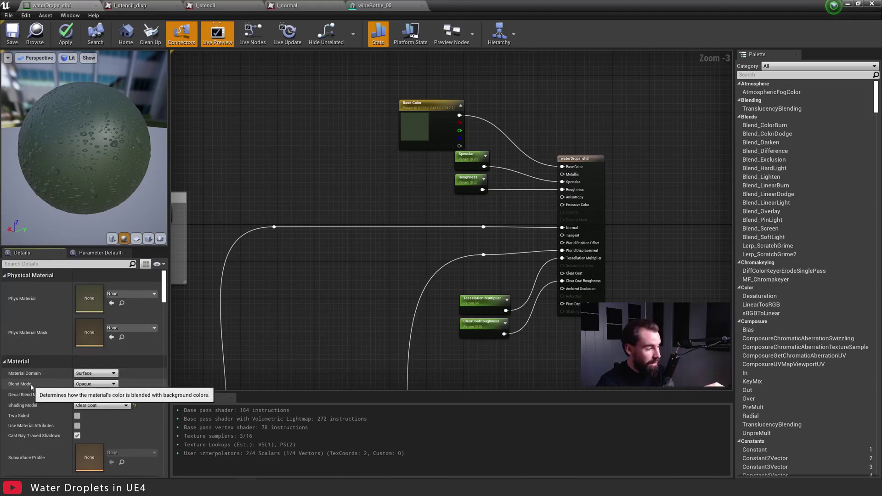
click(111, 385)
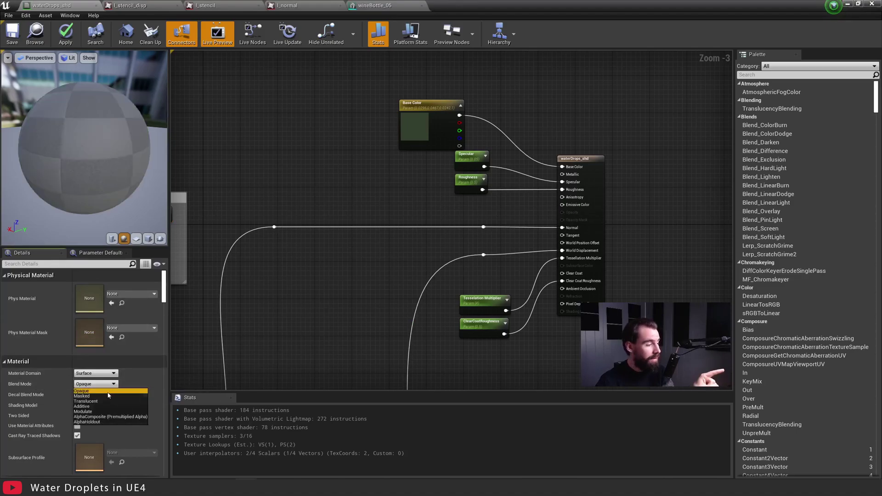
click(106, 398)
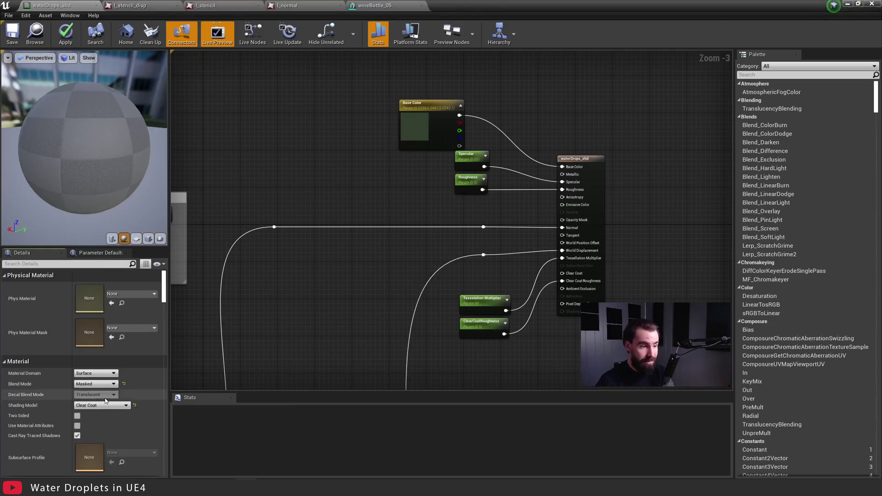
click(65, 33)
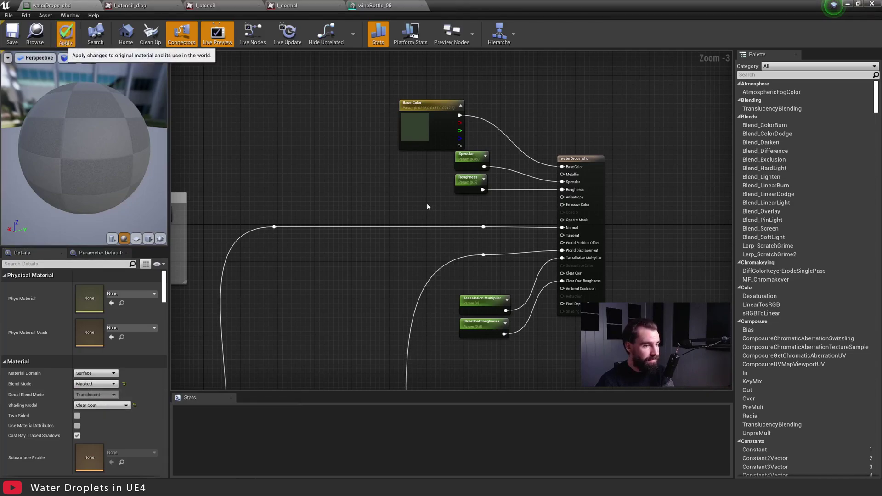
right_drag(427, 207, 521, 180)
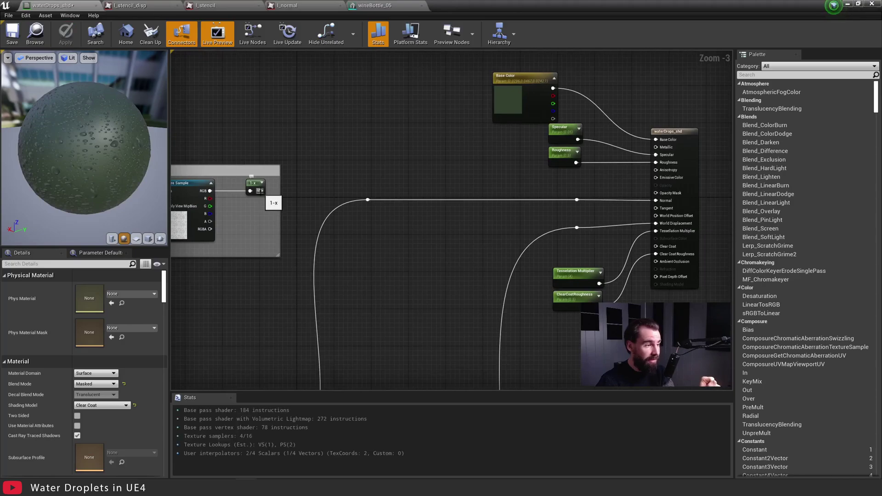
drag(260, 191, 664, 194)
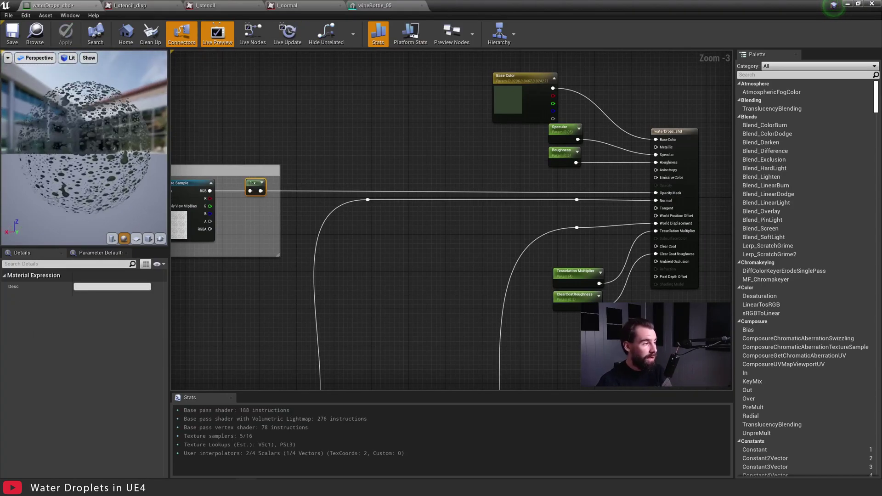
Step: Set the default of the ClearCoatRoughness parameter to 0.05
click(577, 298)
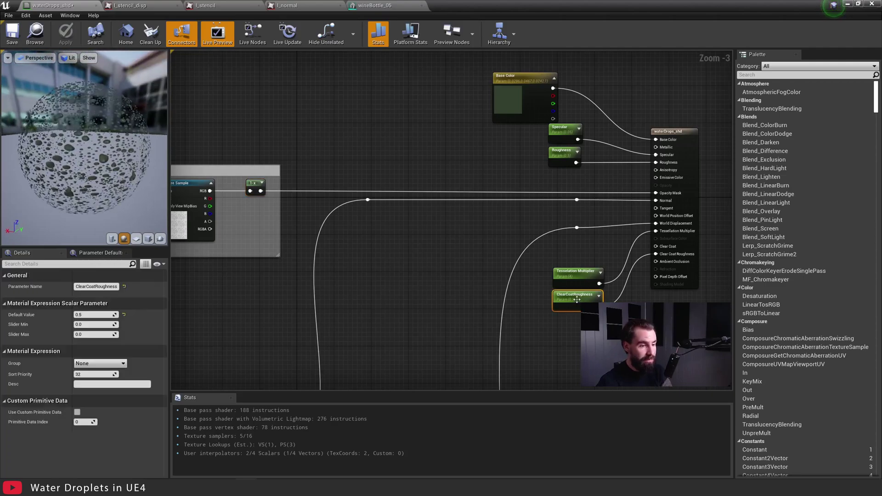
click(90, 314)
text(.05)
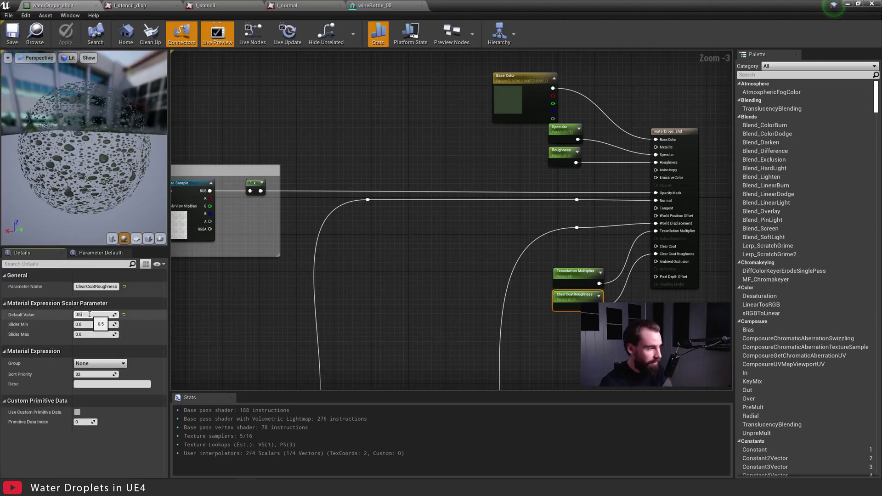
key(Return)
Step: Set the default of the Roughness parameter feeding the waterDrops_shd output to 0.05
click(564, 153)
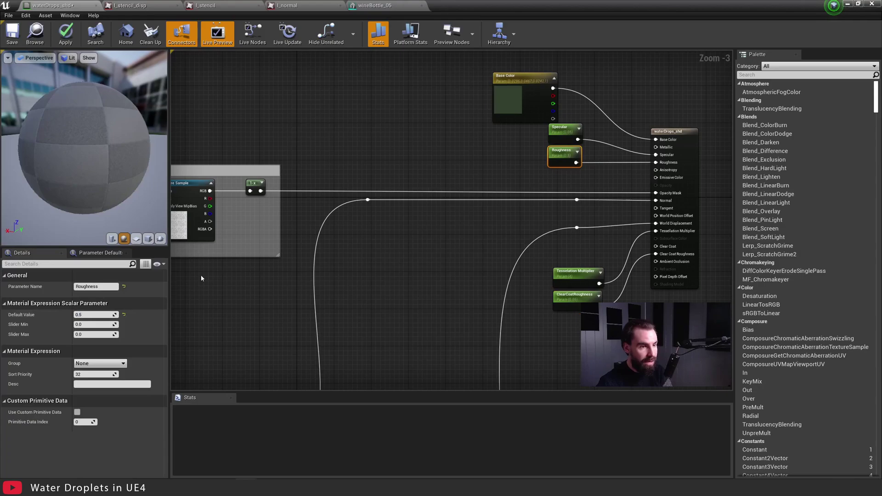
click(104, 313)
text(.05)
key(Return)
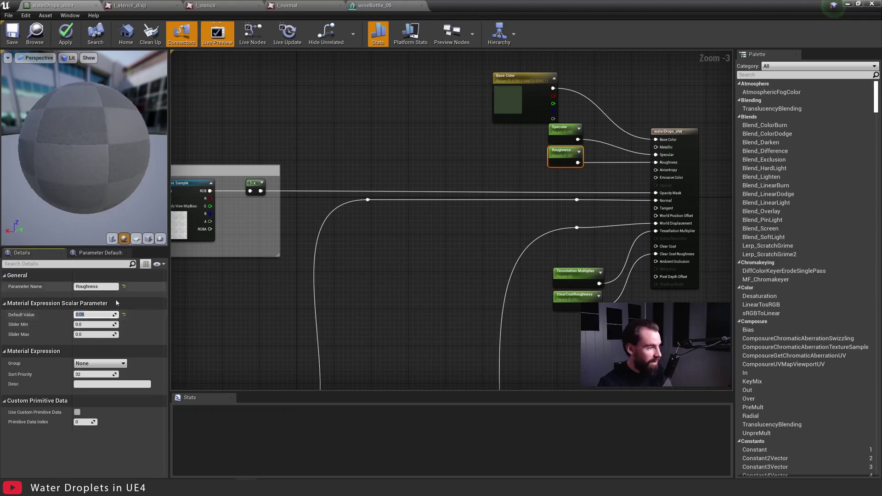
right_drag(411, 183, 399, 188)
key(Return)
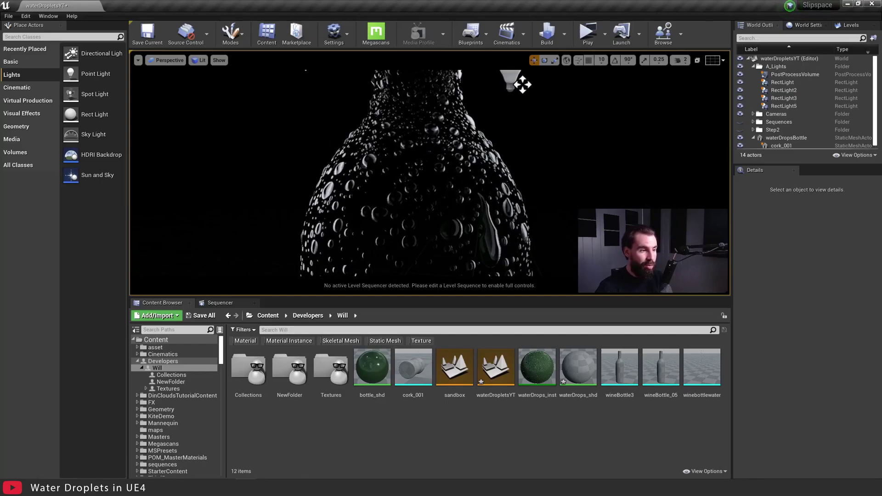
Step: Duplicate waterDropsBottle in place in the level
right_drag(526, 239, 607, 124)
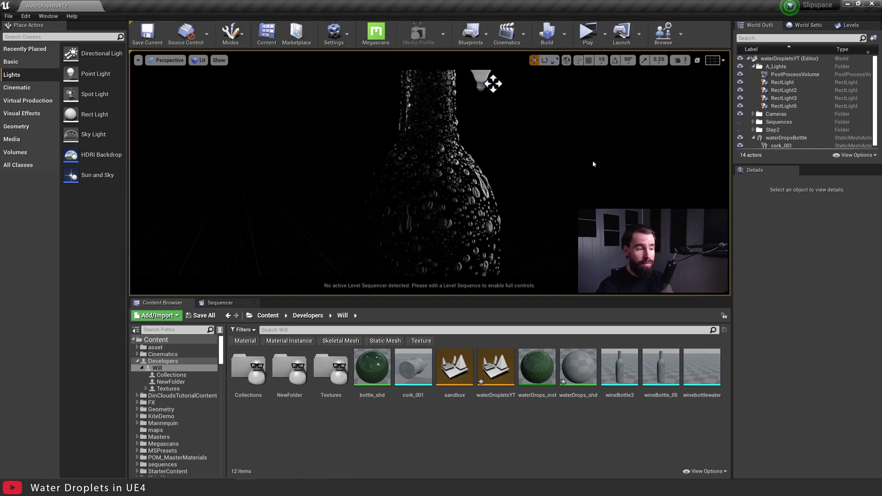
right_drag(593, 163, 593, 138)
click(454, 200)
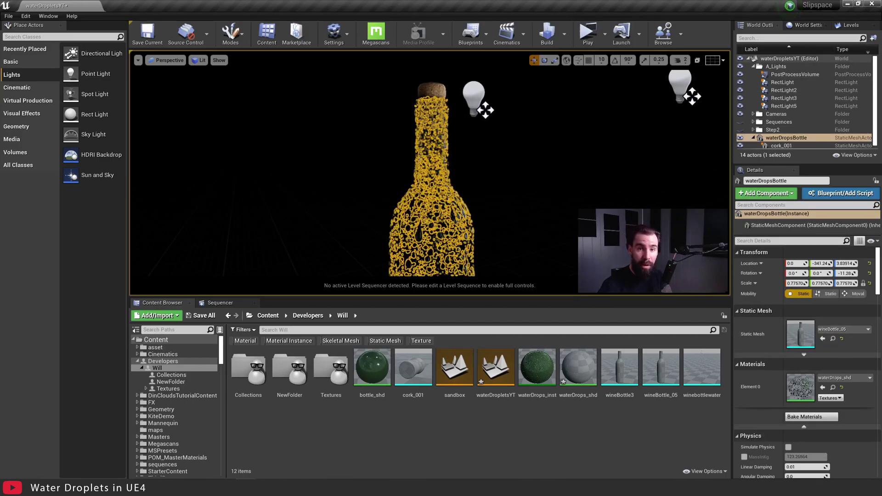
right_drag(499, 197, 503, 195)
key(ctrl+w)
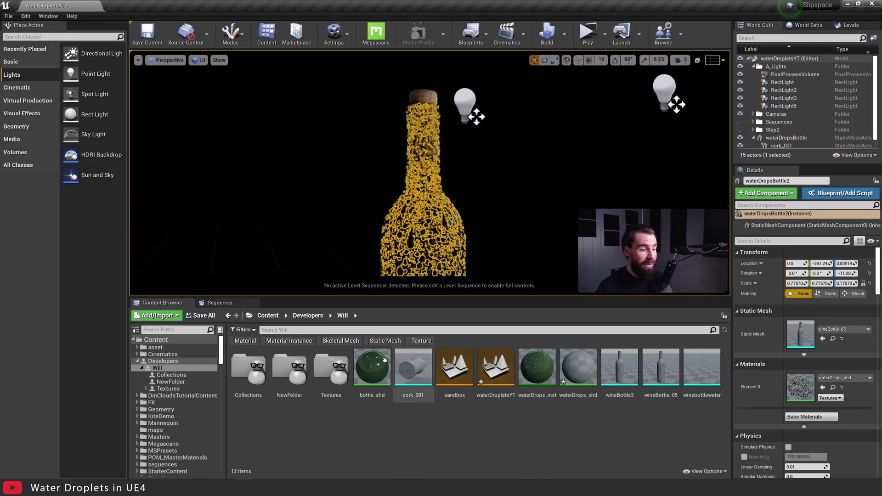
Step: Assign the bottle_shd material to the duplicate waterDropsBottle2 and deselect it
click(371, 371)
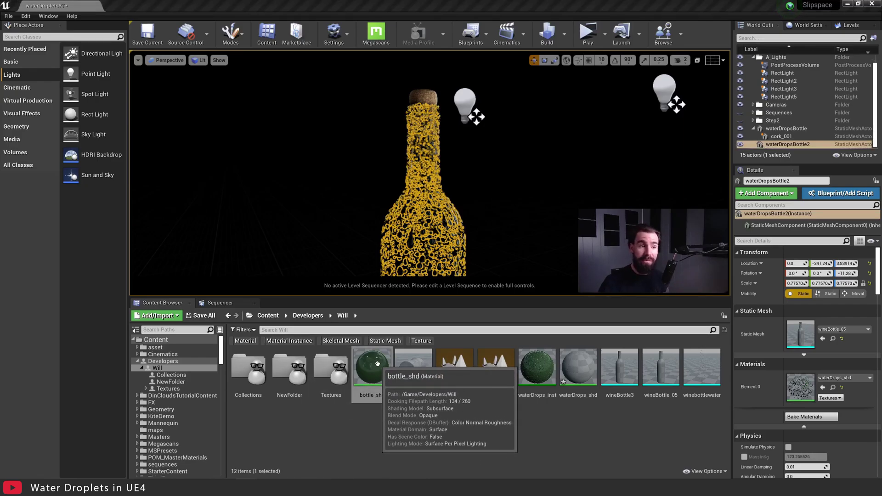
drag(377, 363, 804, 388)
key(Escape)
Step: Examine the masked droplets over the glass of the duplicate bottle up close around its neck and shoulder
right_drag(430, 184, 510, 178)
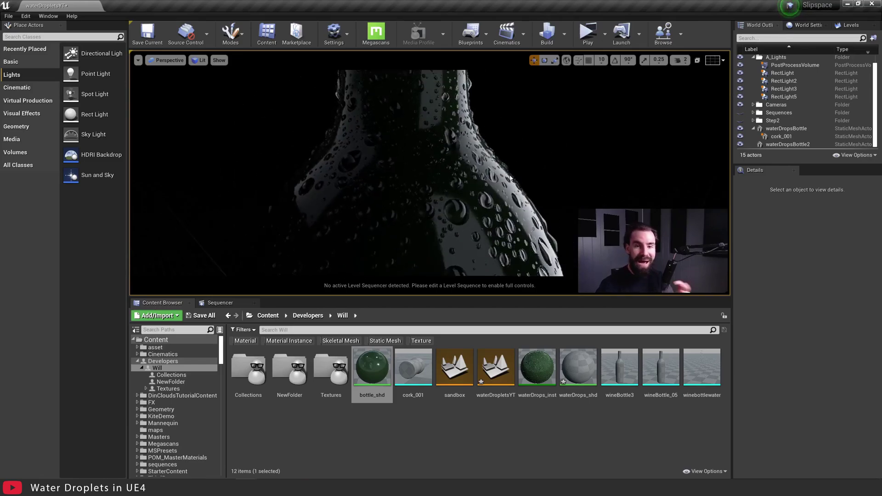
click(455, 219)
key(Escape)
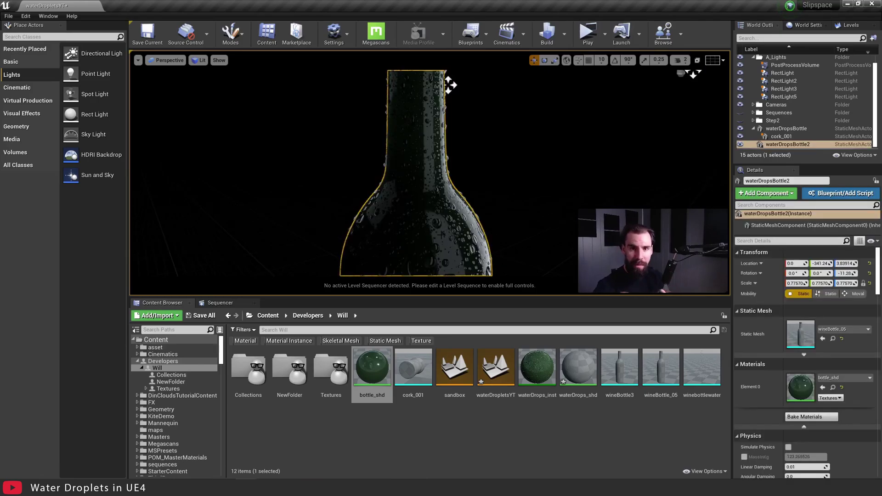
key(Escape)
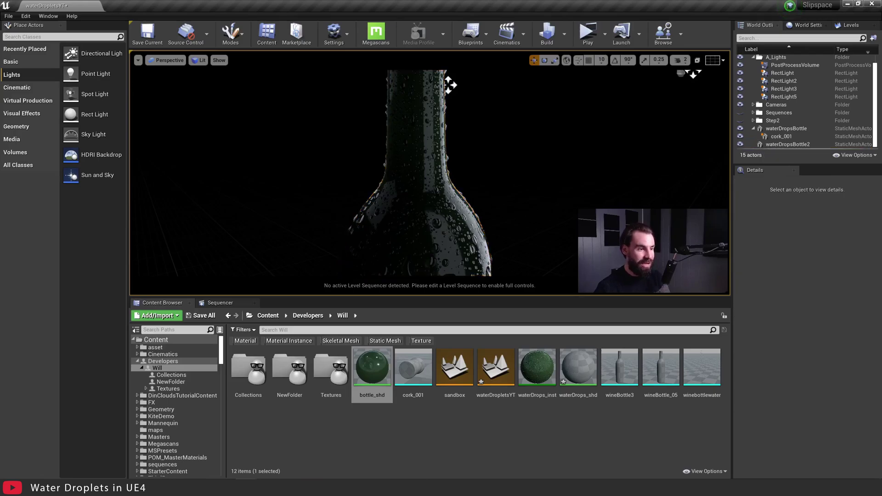
right_drag(441, 235, 402, 200)
right_drag(434, 111, 432, 112)
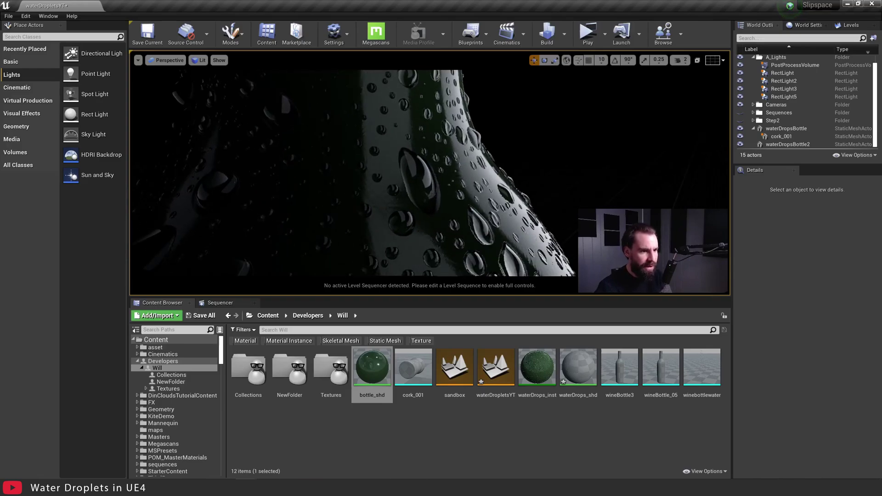
right_drag(486, 178, 482, 120)
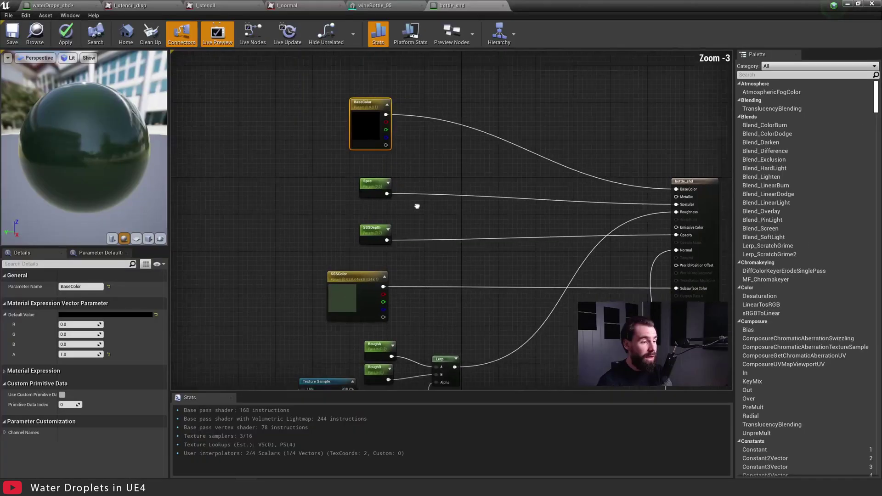
Step: Examine the color, specular and subsurface parameters of bottle_shd alongside the Base Color parameter of waterDrops_shd
scroll(367, 95, up, 3)
right_drag(367, 95, 324, 154)
scroll(325, 154, down, 1)
click(440, 270)
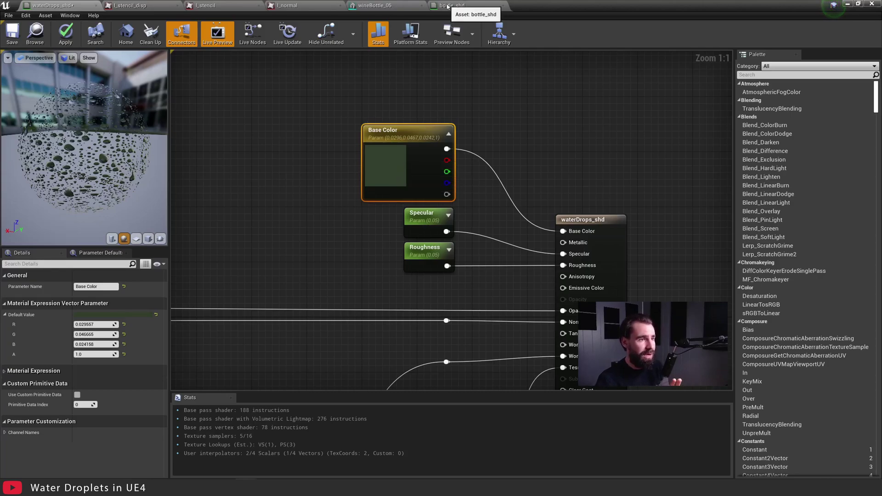
click(447, 5)
right_drag(480, 248, 462, 134)
scroll(412, 166, down, 1)
Step: Inspect the Roughness_4K_uh4schkc texture used by bottle_shd's Texture Sample and Texture Object, and return to the bottle_shd graph
click(351, 220)
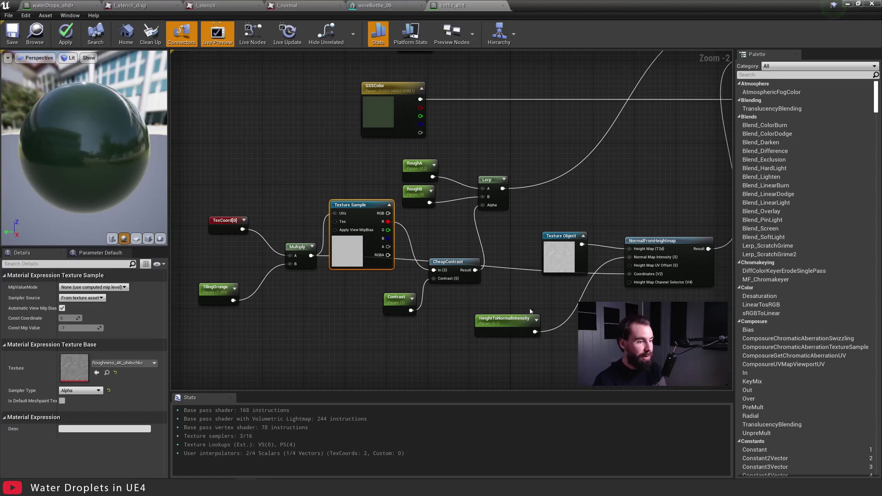
right_drag(530, 312, 476, 311)
scroll(435, 276, up, 2)
click(445, 234)
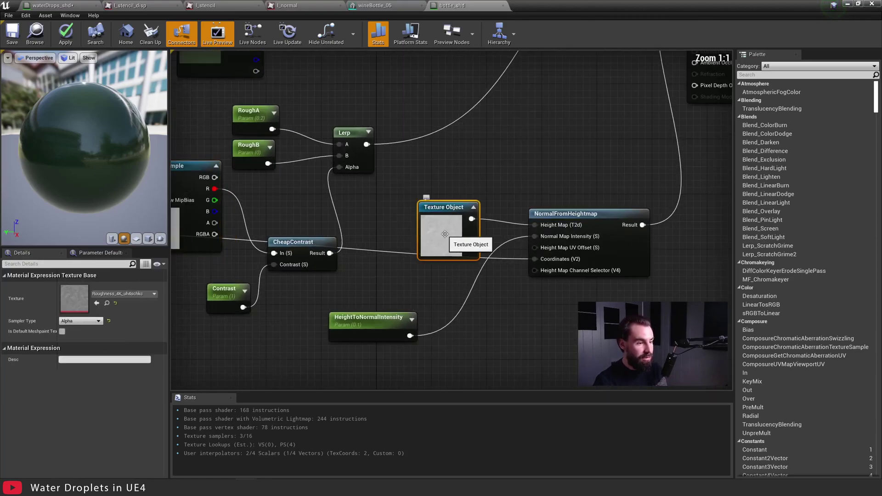
double_click(67, 297)
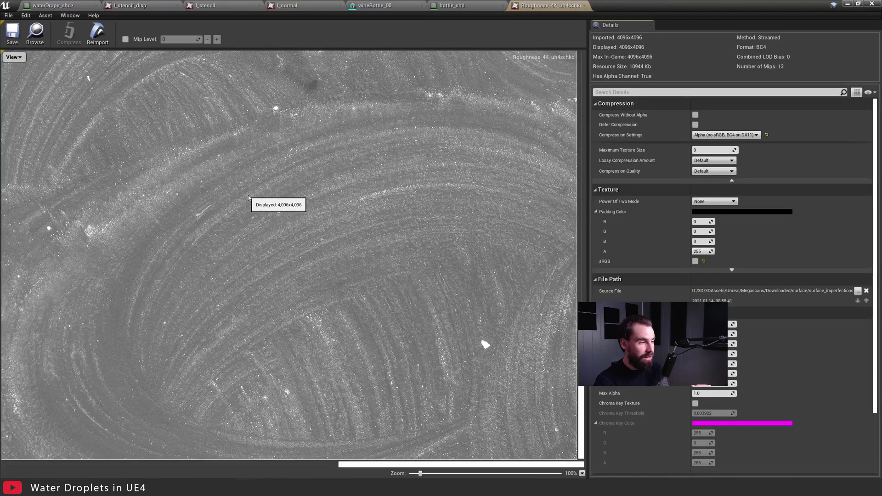
scroll(248, 197, down, 5)
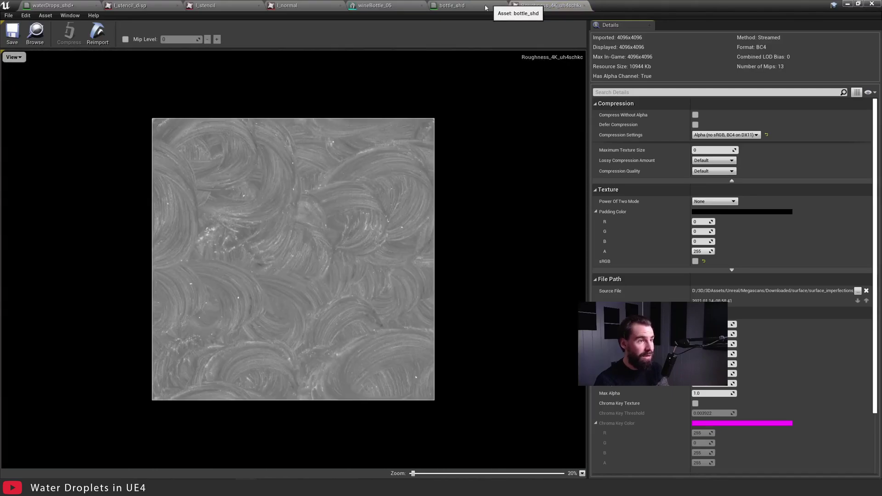
click(486, 7)
Step: Examine the NormalFromHeightmap node and its HeightToNormalIntensity parameter in the bottle_shd graph
click(596, 215)
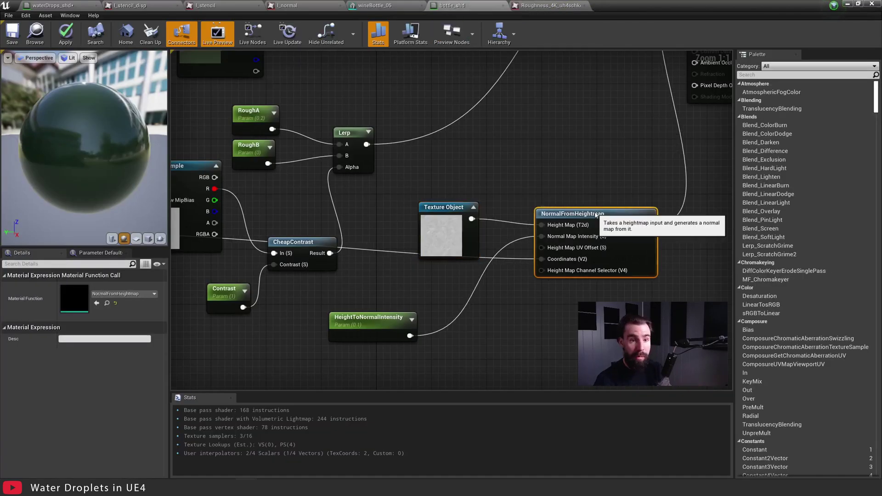
drag(361, 334, 435, 303)
scroll(576, 181, down, 2)
right_drag(577, 181, 507, 350)
scroll(508, 362, down, 1)
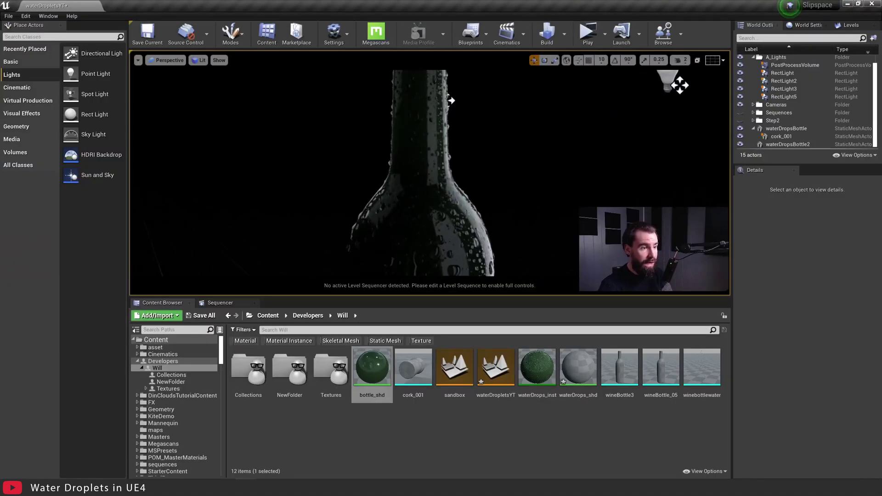
Step: Return to the level and view the droplet-covered bottle's shoulder up close
alt+right_drag(533, 197, 579, 196)
alt+middle_drag(514, 213, 515, 144)
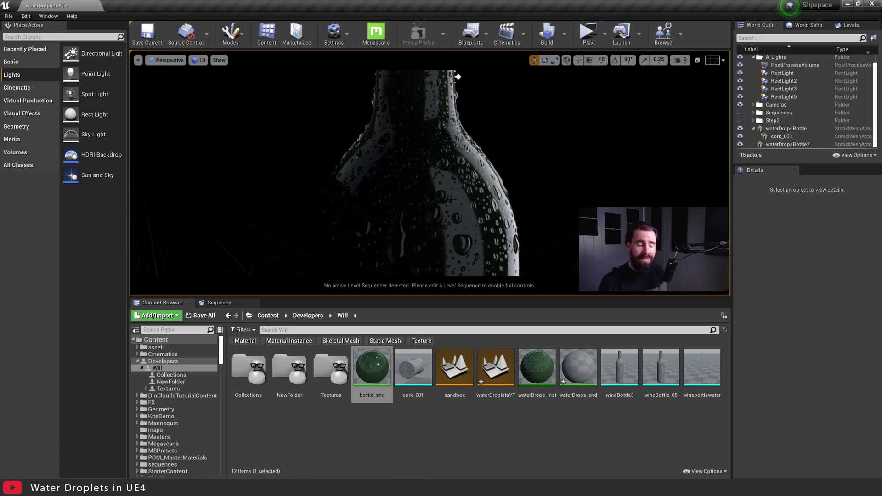